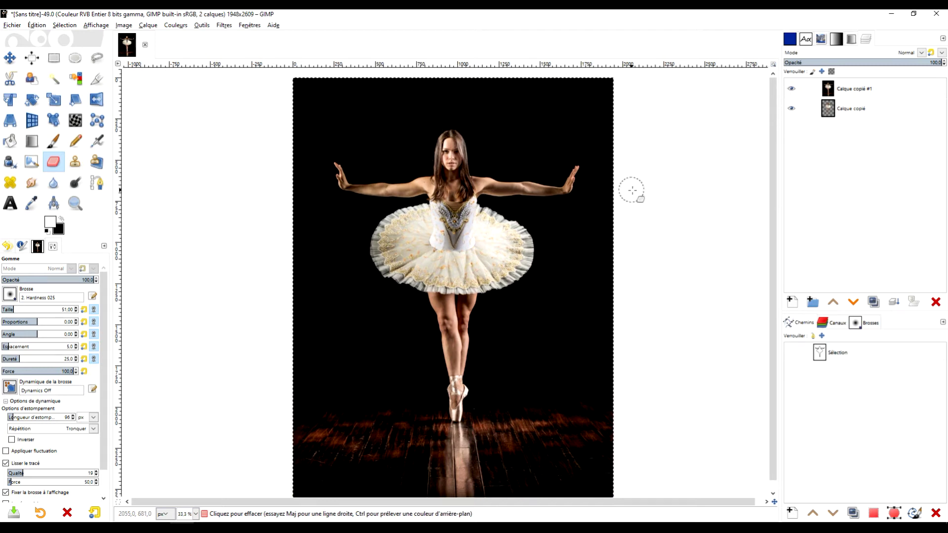
# Show the cut-out dancer layer on transparency and zoom around to inspect it.
pyautogui.click(793, 90)
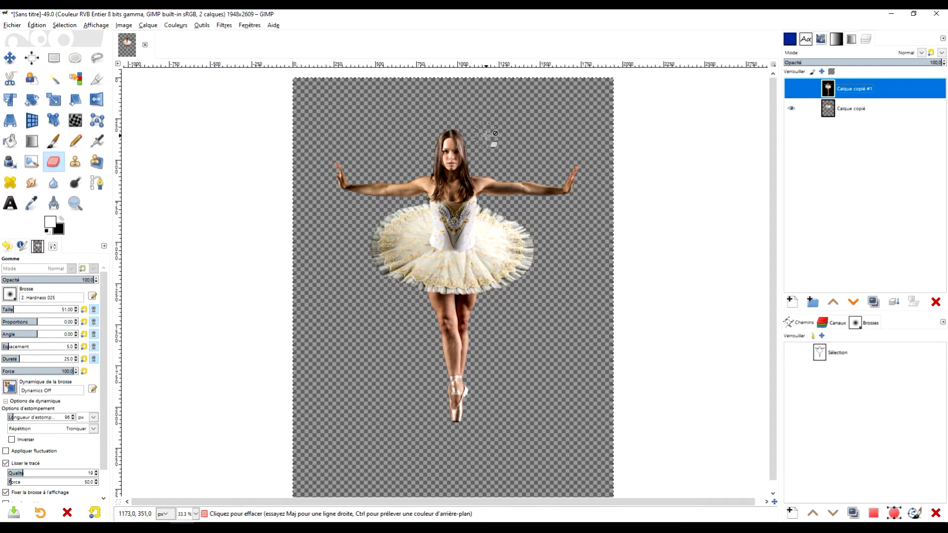
pyautogui.keyDown('ctrl'); pyautogui.scroll(3, 487, 134); pyautogui.keyUp('ctrl')
pyautogui.keyDown('ctrl'); pyautogui.scroll(1, 474, 140); pyautogui.keyUp('ctrl')
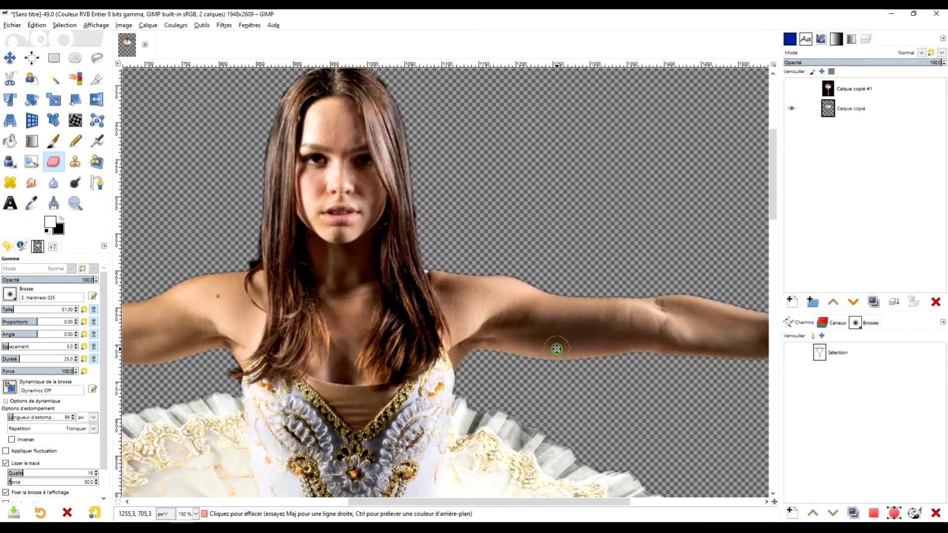
pyautogui.scroll(-5, 557, 350)
pyautogui.scroll(-4, 568, 316)
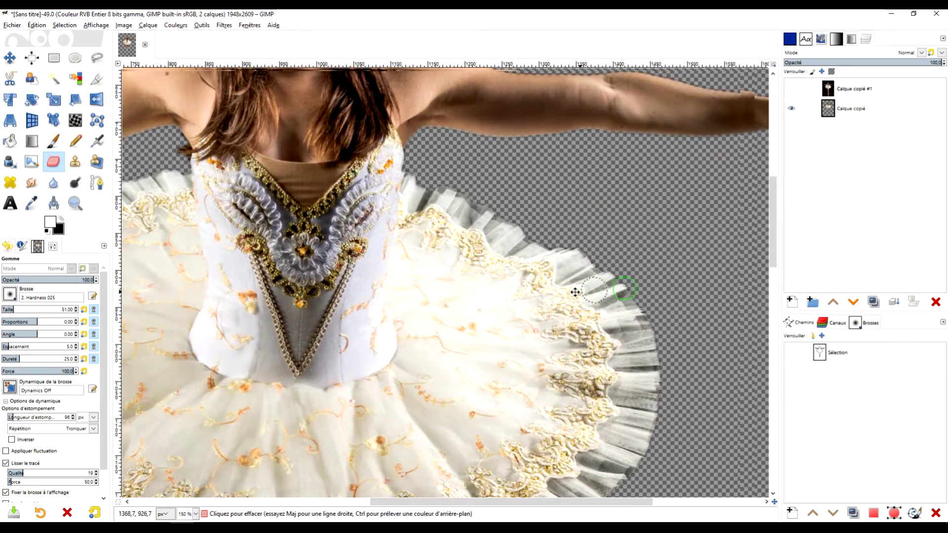
pyautogui.hscroll(4, 576, 293)
pyautogui.scroll(2, 588, 267)
pyautogui.scroll(2, 602, 287)
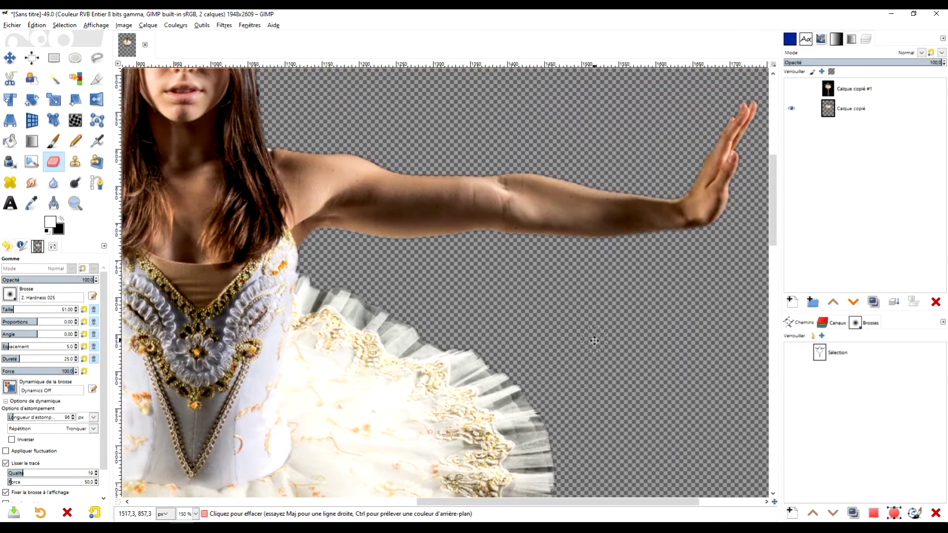
pyautogui.scroll(-4, 642, 257)
pyautogui.hscroll(-4, 617, 209)
pyautogui.scroll(-3, 608, 296)
pyautogui.scroll(-3, 603, 198)
pyautogui.scroll(-5, 604, 198)
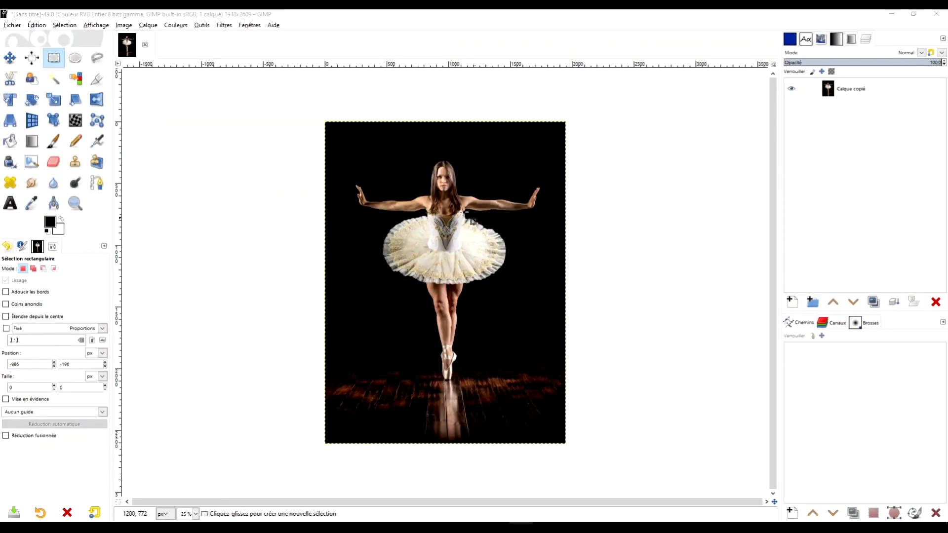
pyautogui.scroll(3, 465, 213)
pyautogui.scroll(2, 457, 209)
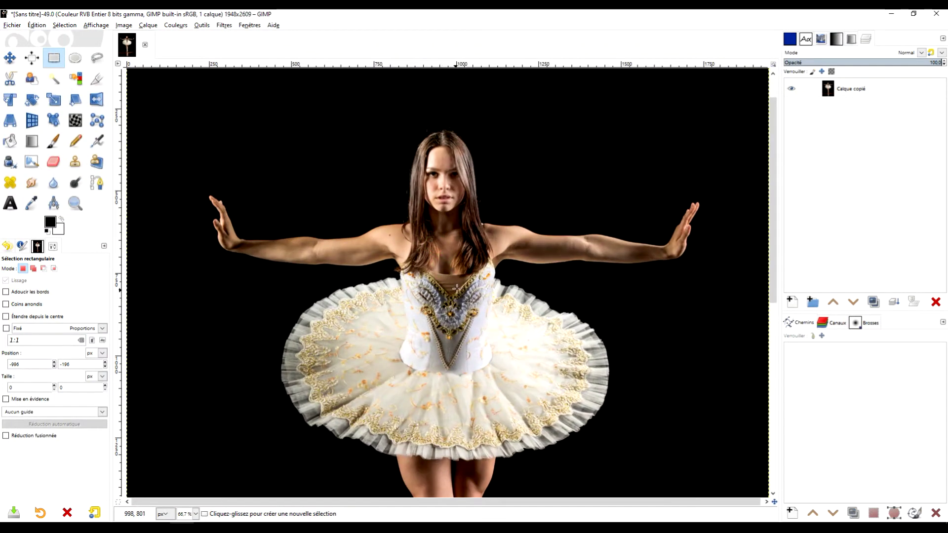
pyautogui.scroll(-2, 457, 291)
pyautogui.scroll(-3, 415, 260)
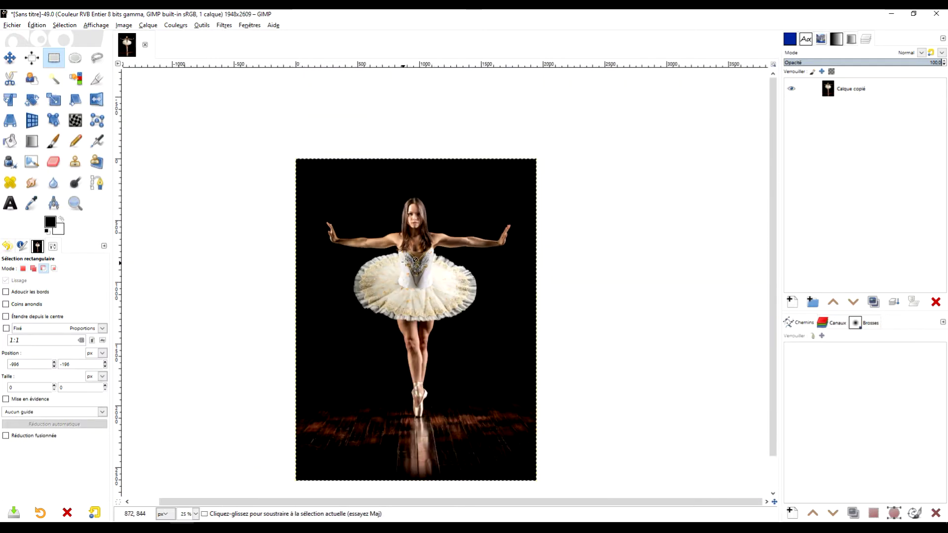
pyautogui.scroll(-2, 415, 261)
pyautogui.scroll(3, 431, 234)
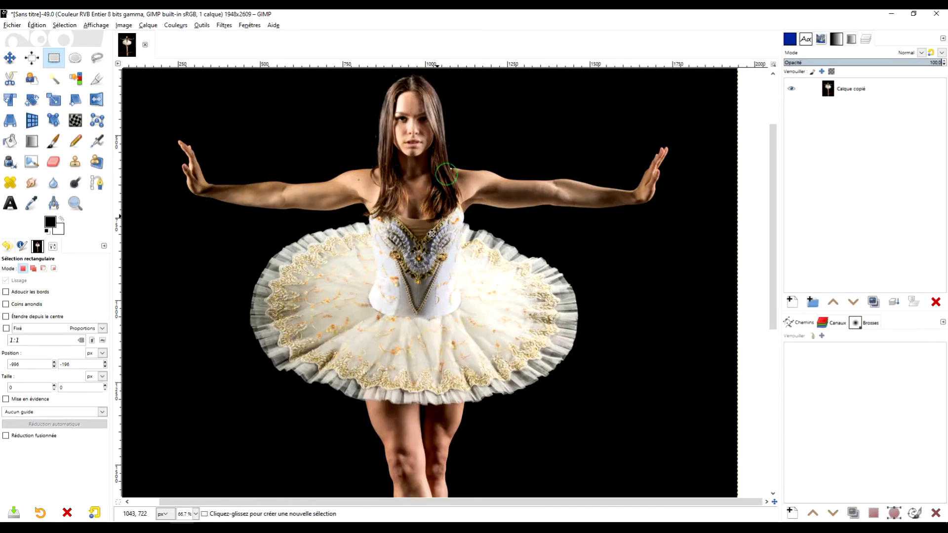
pyautogui.scroll(1, 432, 234)
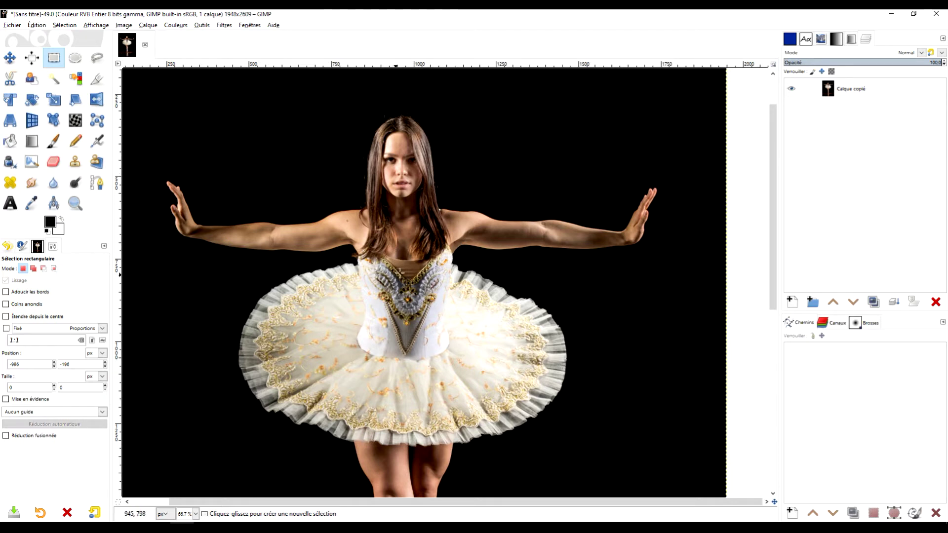
pyautogui.click(851, 96)
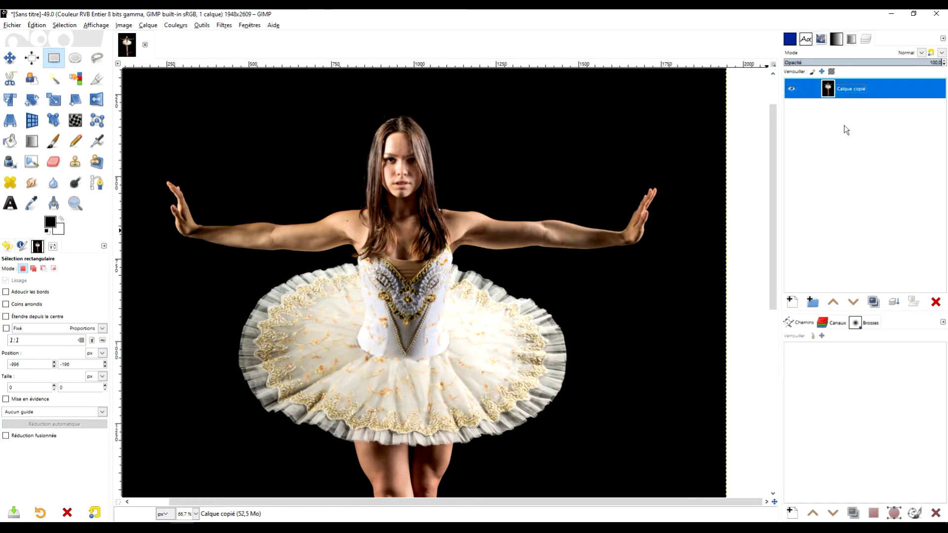
pyautogui.click(851, 377)
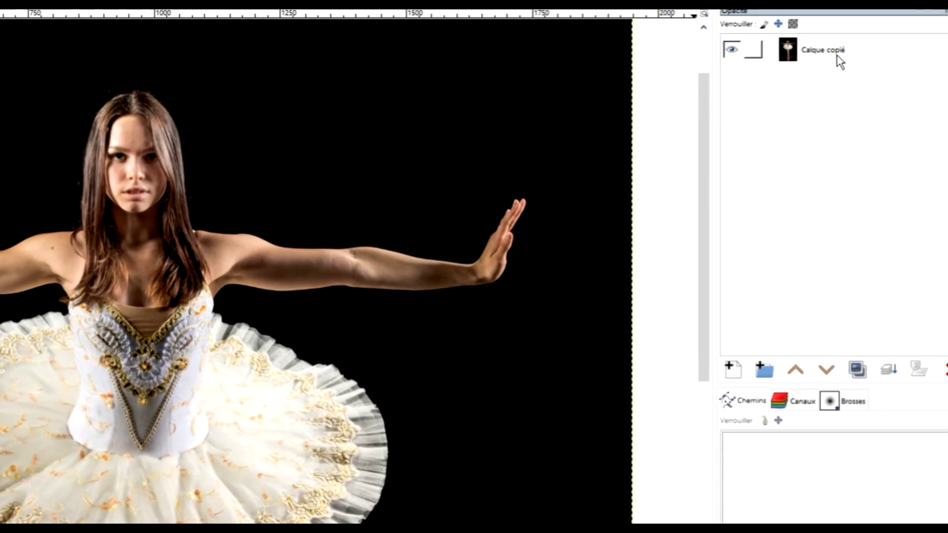
# Check the Calque copié layer's context menu, then dismiss it without choosing anything.
pyautogui.rightClick(839, 62)
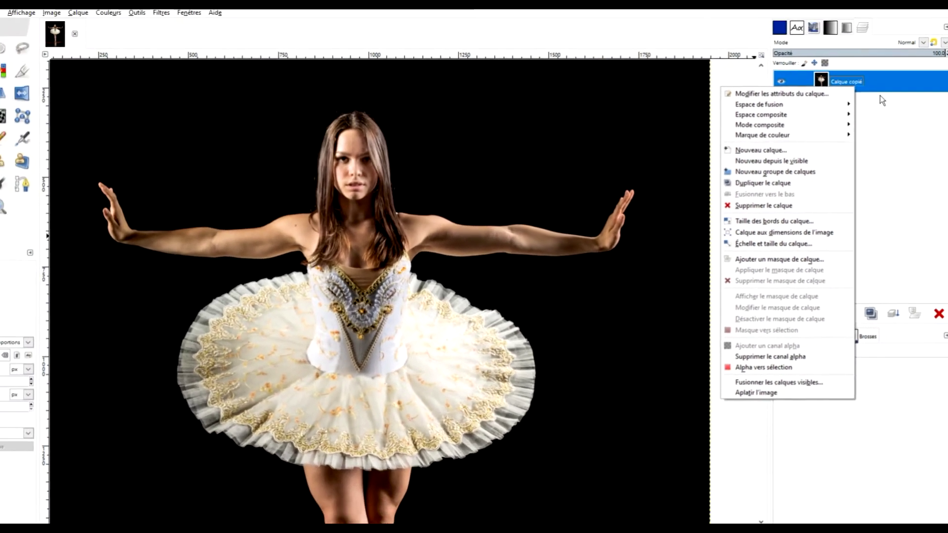
pyautogui.click(883, 101)
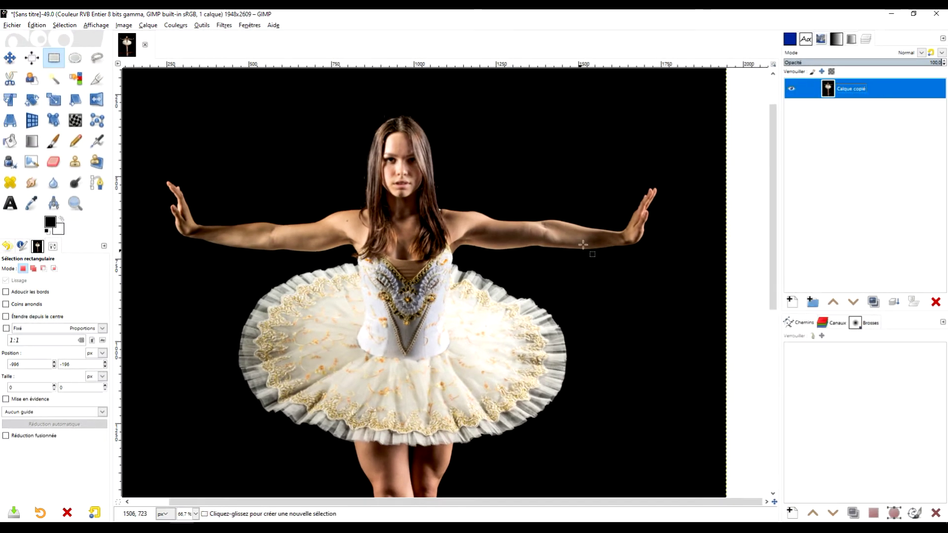
# Fuzzy-select the black background around the dancer.
pyautogui.click(53, 79)
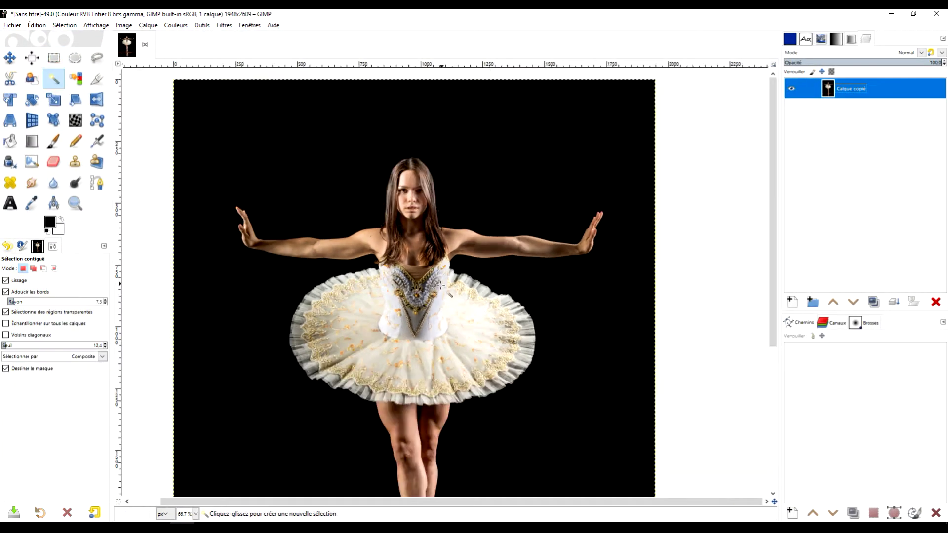
pyautogui.scroll(-1, 428, 238)
pyautogui.scroll(3, 427, 238)
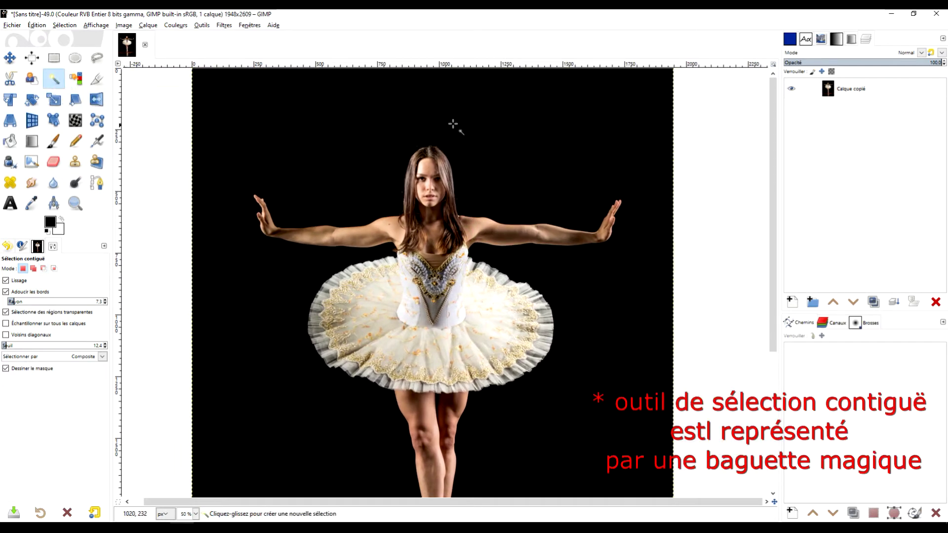
pyautogui.click(508, 132)
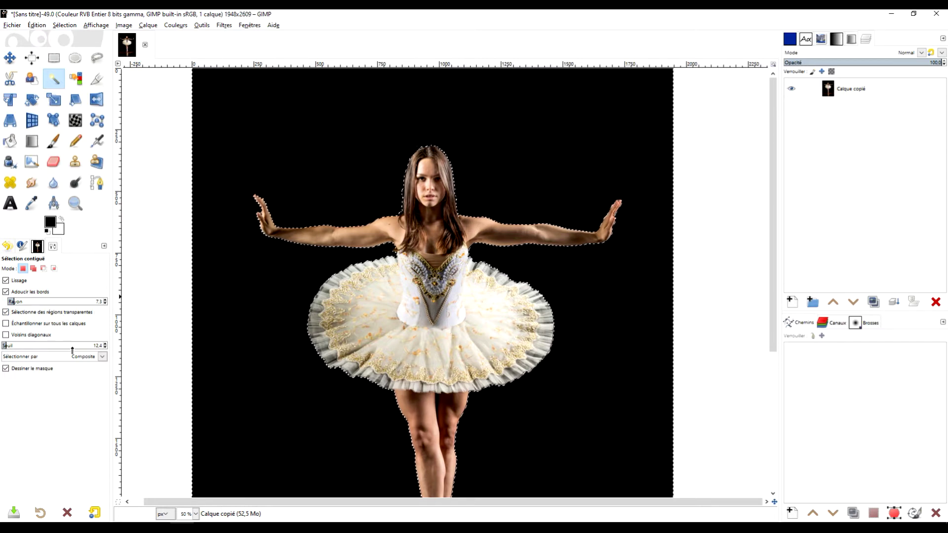
# Zoom in to check the selection edge along the hair and wooden floor.
pyautogui.scroll(5, 393, 180)
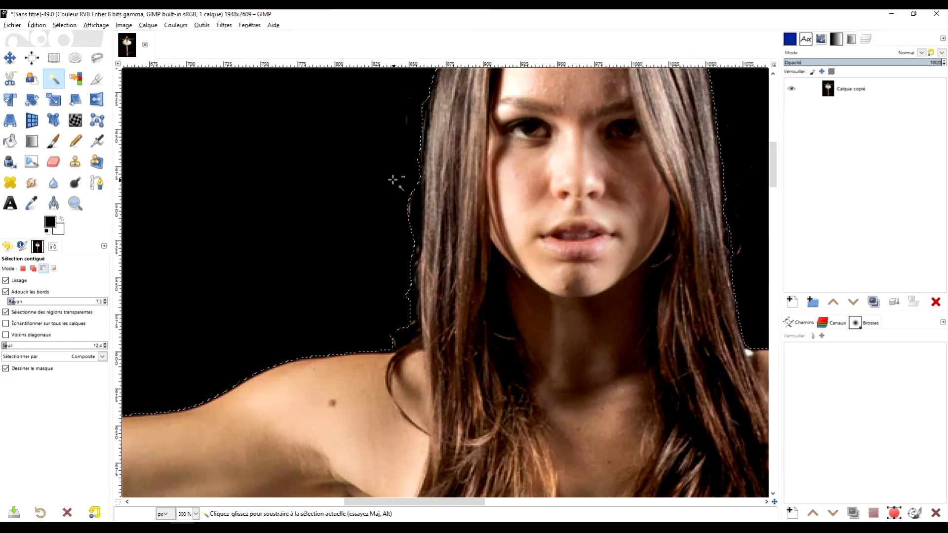
pyautogui.scroll(-5, 433, 186)
pyautogui.scroll(2, 497, 312)
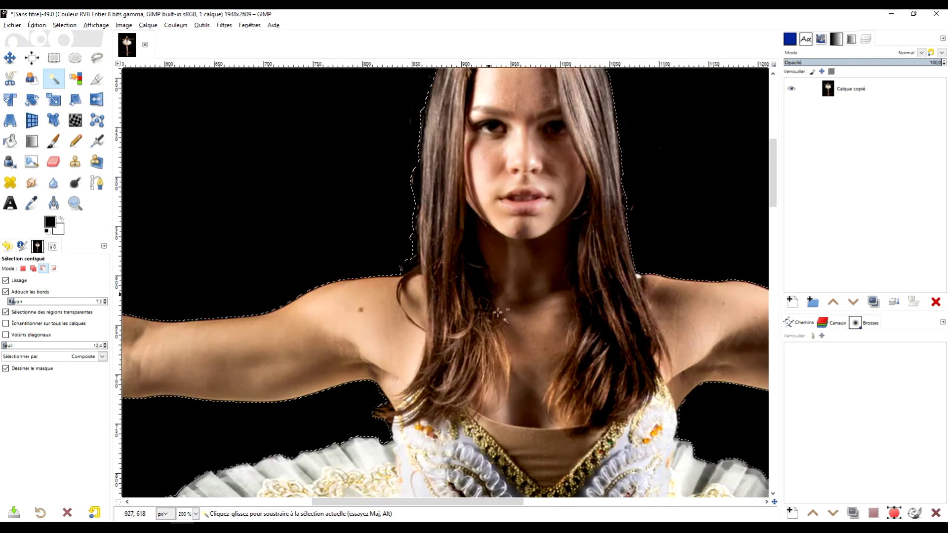
pyautogui.scroll(-2, 498, 313)
pyautogui.scroll(-5, 535, 358)
pyautogui.scroll(-4, 494, 296)
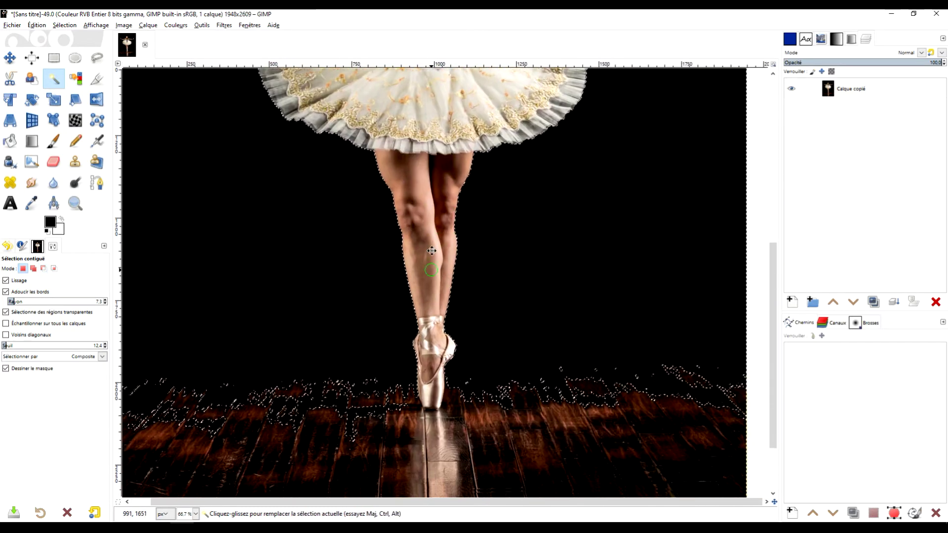
pyautogui.scroll(-2, 443, 231)
pyautogui.scroll(-2, 443, 231)
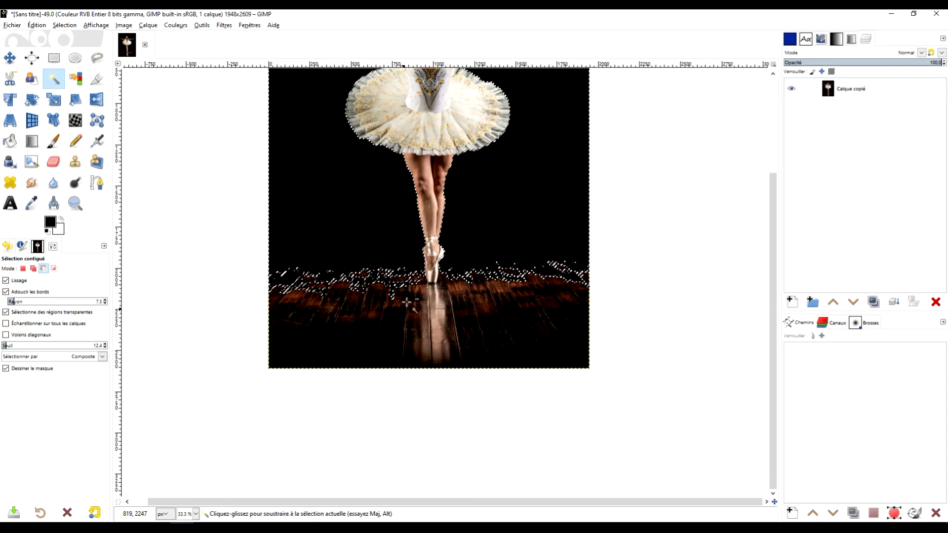
pyautogui.scroll(2, 413, 292)
pyautogui.scroll(-1, 414, 292)
pyautogui.scroll(1, 169, 451)
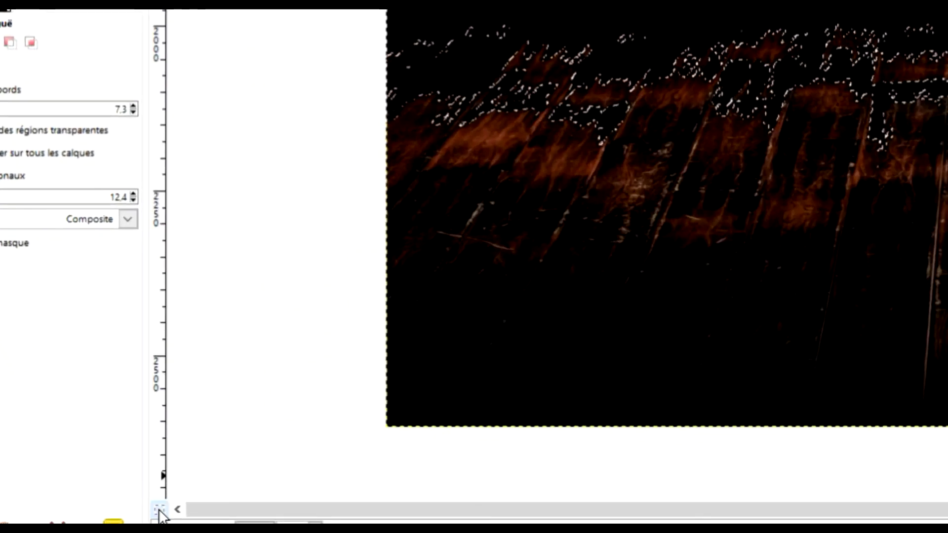
# Turn on Quick Mask, inspect the hair up close, and select the Paintbrush.
pyautogui.click(159, 511)
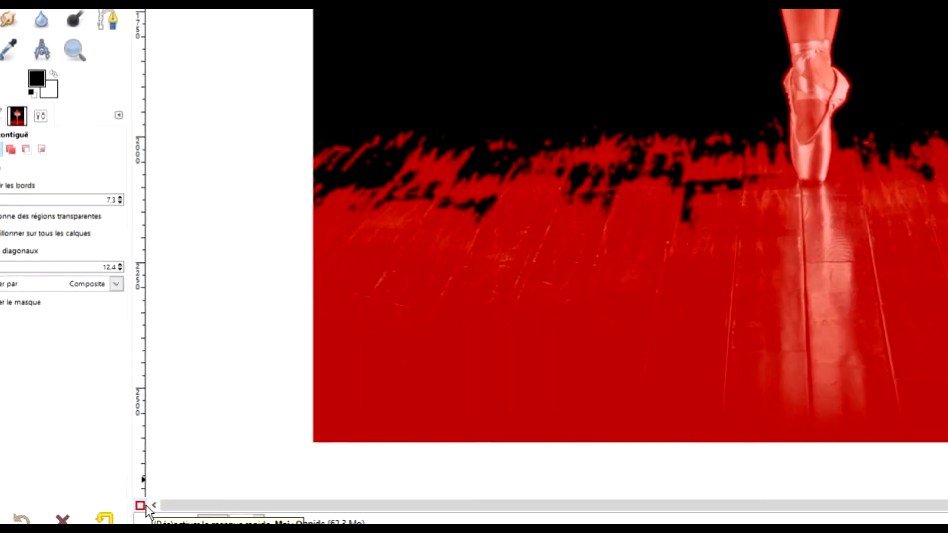
pyautogui.scroll(-1, 565, 252)
pyautogui.scroll(-2, 565, 252)
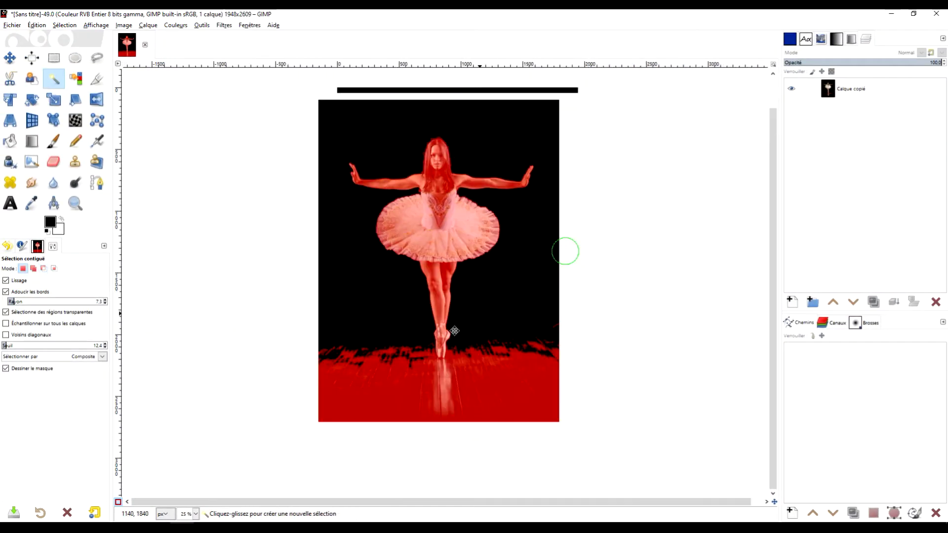
pyautogui.scroll(4, 408, 209)
pyautogui.scroll(1, 409, 220)
pyautogui.scroll(2, 408, 220)
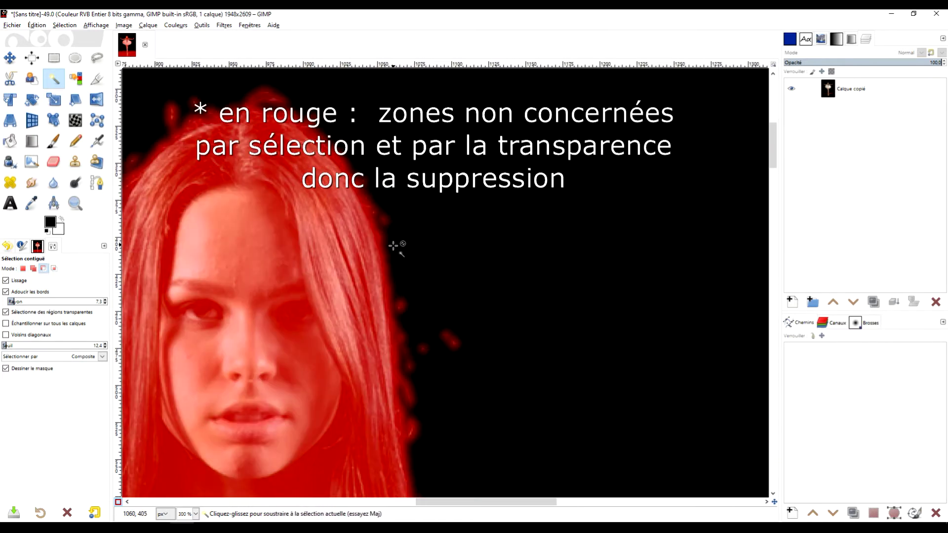
pyautogui.scroll(-1, 396, 248)
pyautogui.scroll(-1, 496, 222)
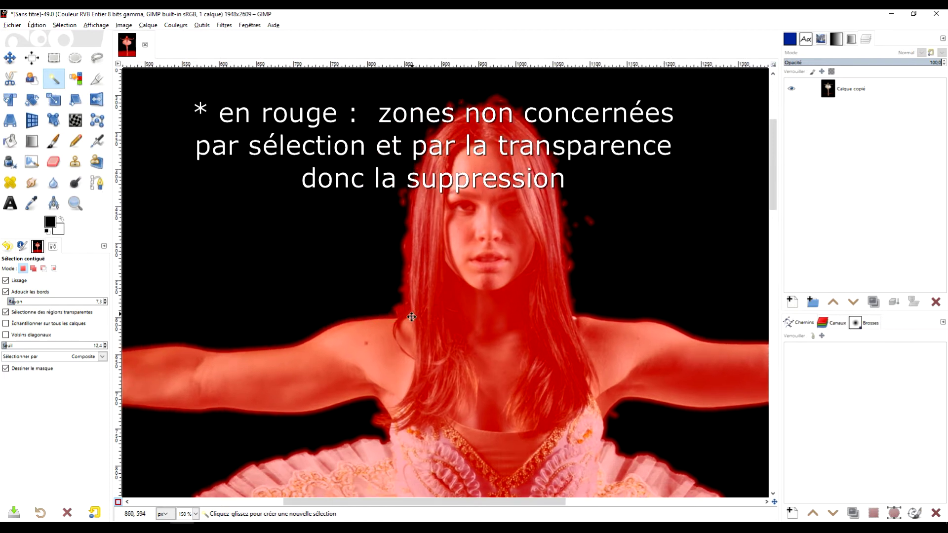
pyautogui.click(49, 143)
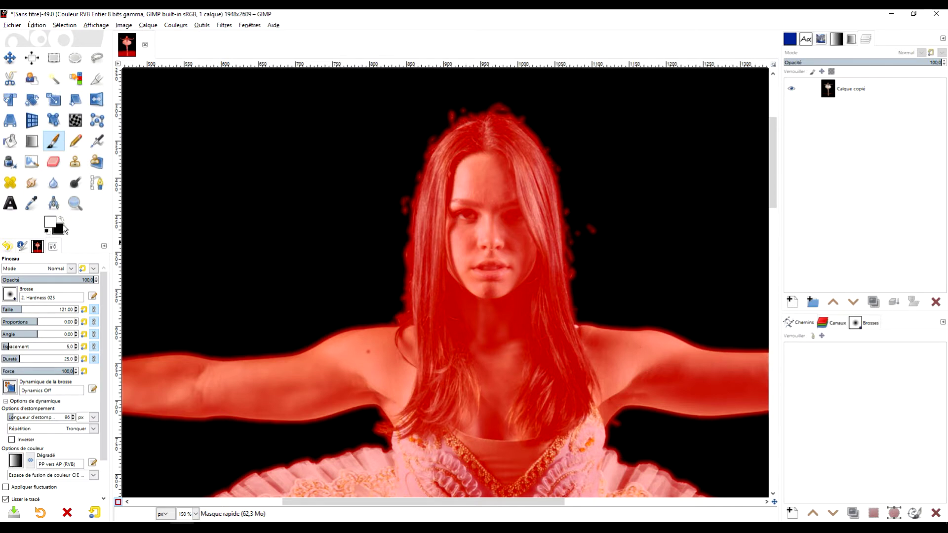
# Start clearing the mask along the floor's left edge and switch to a Hardness 100 brush.
pyautogui.scroll(-5, 342, 344)
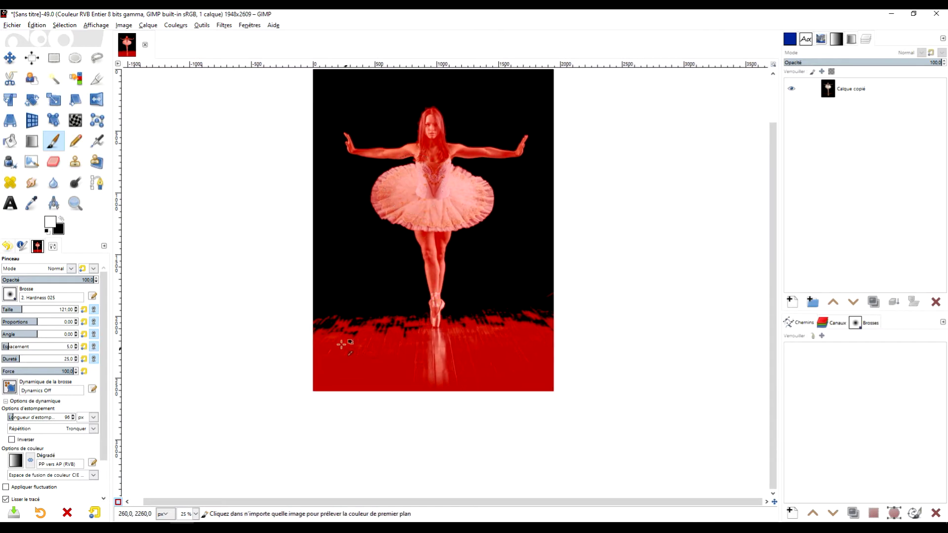
pyautogui.scroll(1, 364, 344)
pyautogui.scroll(1, 444, 356)
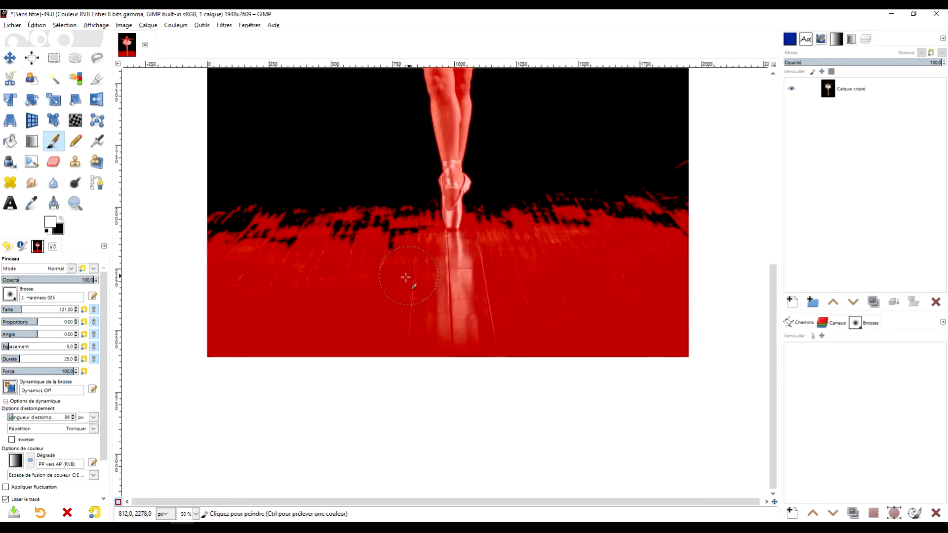
pyautogui.moveTo(217, 199)
pyautogui.mouseDown()
pyautogui.moveTo(201, 264)
pyautogui.moveTo(211, 402)
pyautogui.mouseUp()
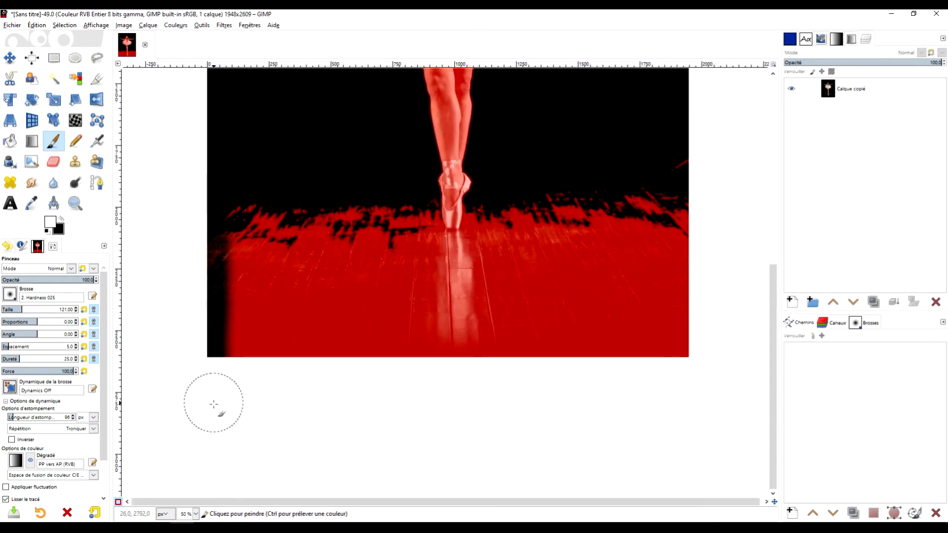
pyautogui.click(9, 294)
pyautogui.click(17, 366)
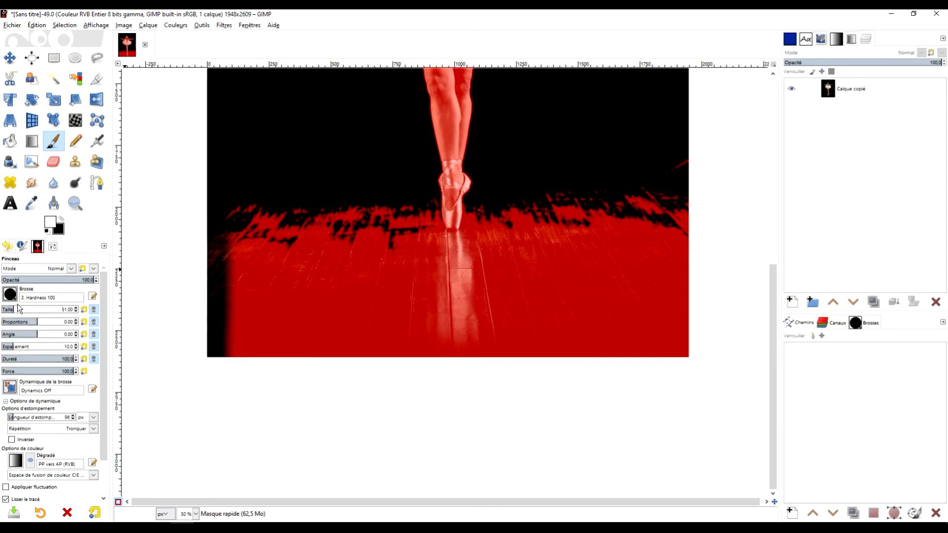
# Paint the red mask off the floor on both sides of the dancer.
pyautogui.moveTo(254, 212); pyautogui.dragTo(244, 385)
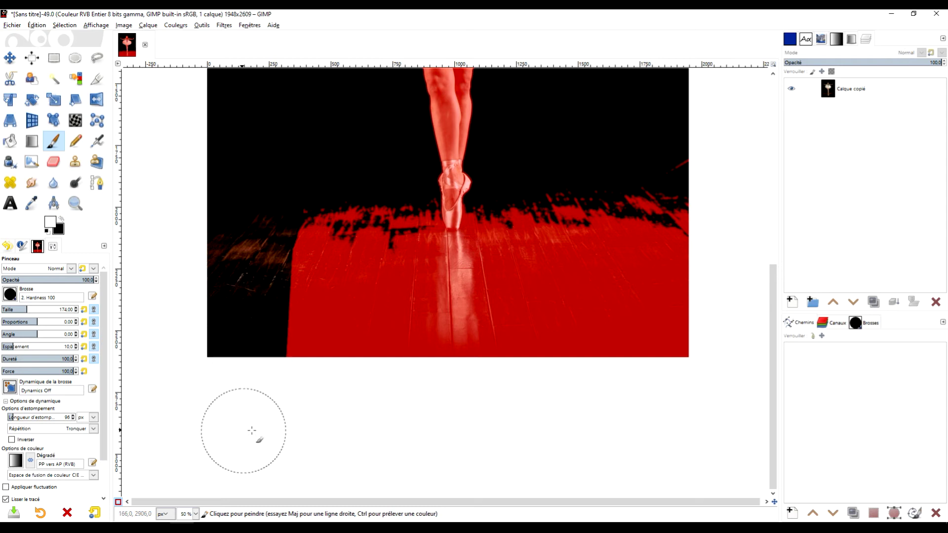
pyautogui.moveTo(321, 208); pyautogui.dragTo(326, 415)
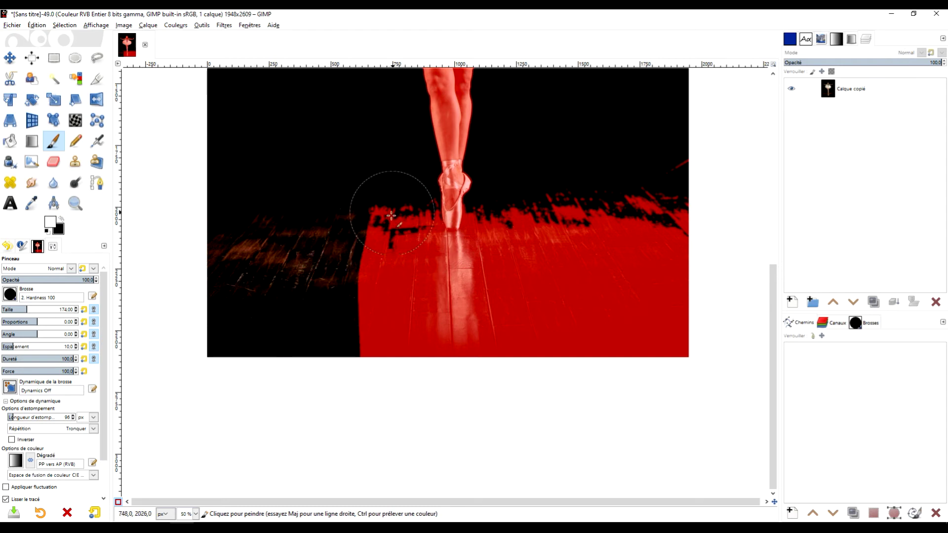
pyautogui.moveTo(392, 207); pyautogui.dragTo(385, 235)
pyautogui.moveTo(403, 380); pyautogui.dragTo(402, 392)
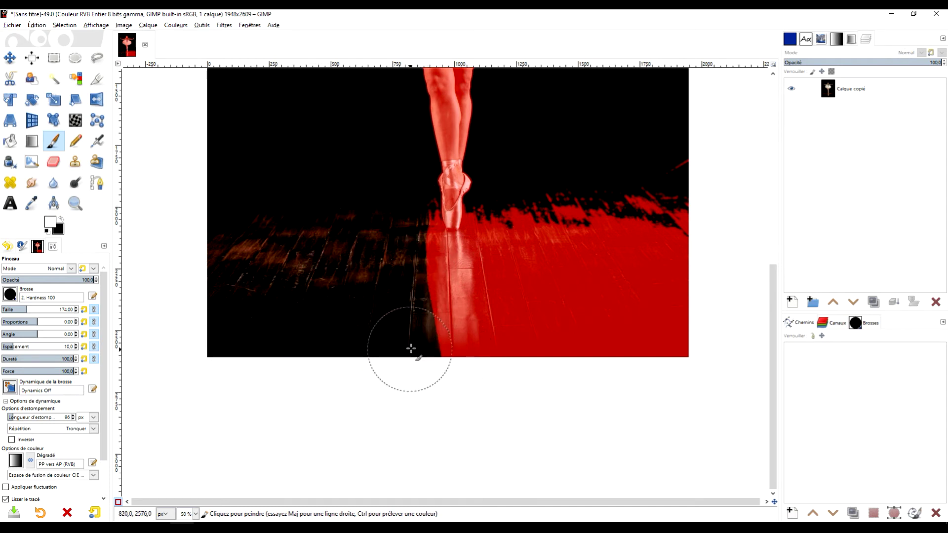
pyautogui.moveTo(413, 349); pyautogui.dragTo(489, 346)
pyautogui.moveTo(616, 328); pyautogui.dragTo(732, 318)
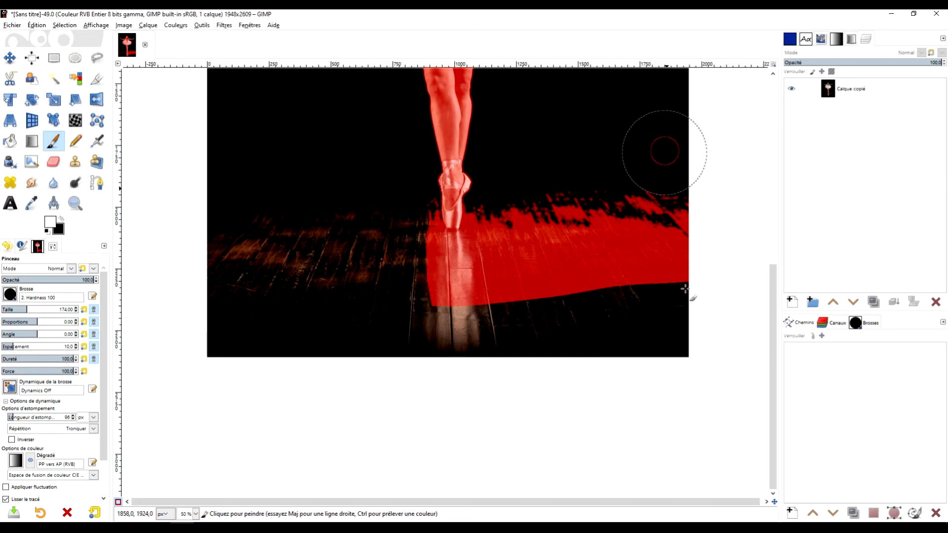
pyautogui.moveTo(663, 148); pyautogui.dragTo(671, 395)
pyautogui.moveTo(621, 192); pyautogui.dragTo(593, 341)
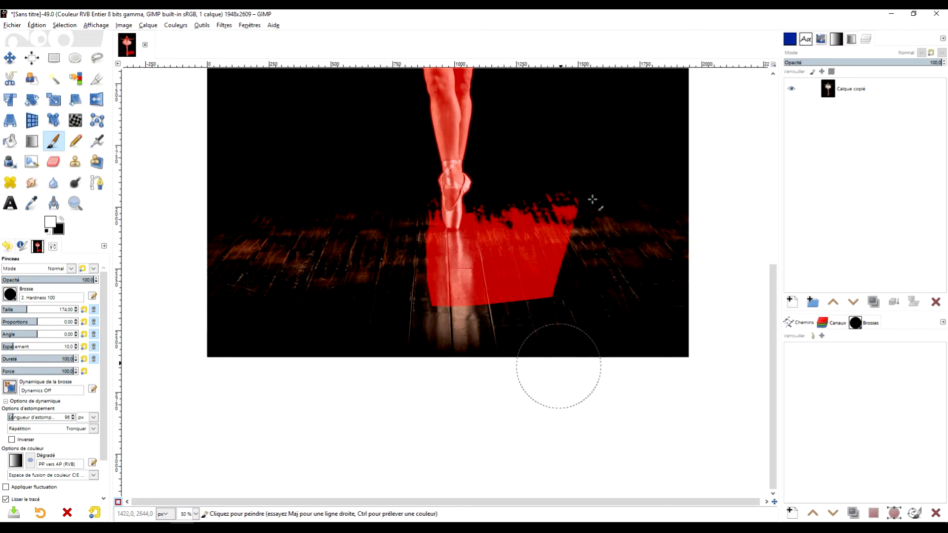
pyautogui.moveTo(521, 269)
pyautogui.mouseDown()
pyautogui.moveTo(447, 364)
pyautogui.moveTo(405, 277)
pyautogui.mouseUp()
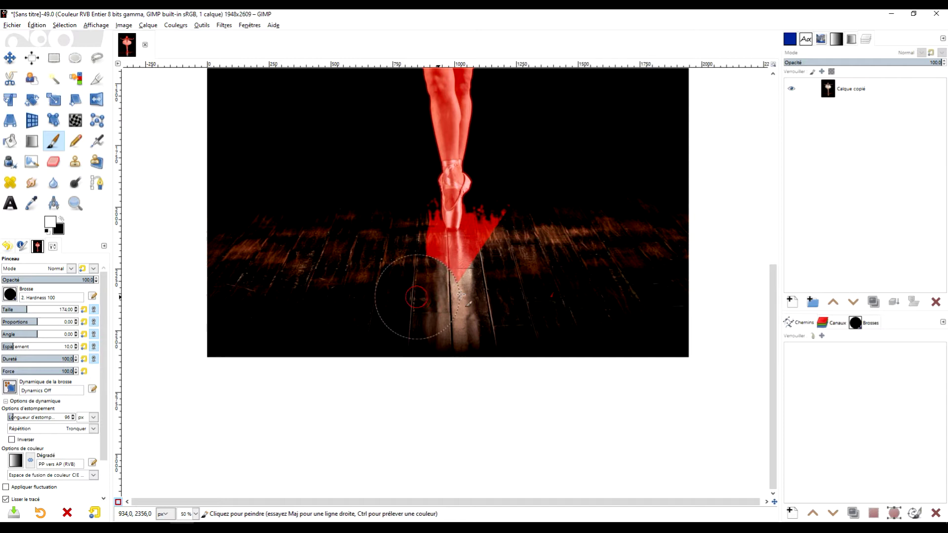
# At 200% zoom, trim the mask tight around the pointe shoe's sides.
pyautogui.press('1')
pyautogui.press('2')
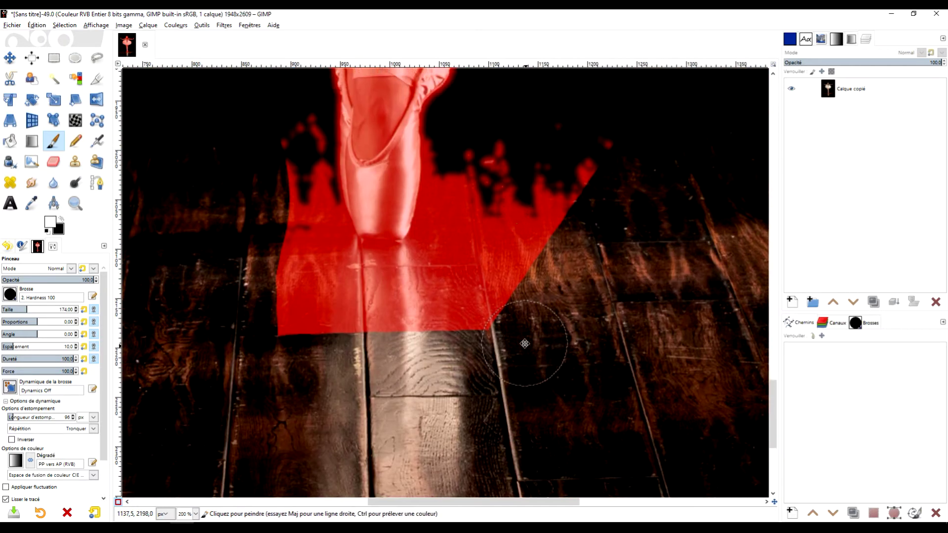
pyautogui.moveTo(597, 135)
pyautogui.mouseDown()
pyautogui.moveTo(475, 321)
pyautogui.moveTo(412, 314)
pyautogui.moveTo(274, 250)
pyautogui.moveTo(281, 123)
pyautogui.moveTo(299, 256)
pyautogui.moveTo(328, 295)
pyautogui.moveTo(410, 289)
pyautogui.moveTo(509, 197)
pyautogui.moveTo(479, 202)
pyautogui.moveTo(435, 294)
pyautogui.moveTo(309, 269)
pyautogui.moveTo(296, 224)
pyautogui.moveTo(304, 212)
pyautogui.moveTo(336, 210)
pyautogui.mouseUp()
pyautogui.moveTo(477, 159); pyautogui.dragTo(459, 226)
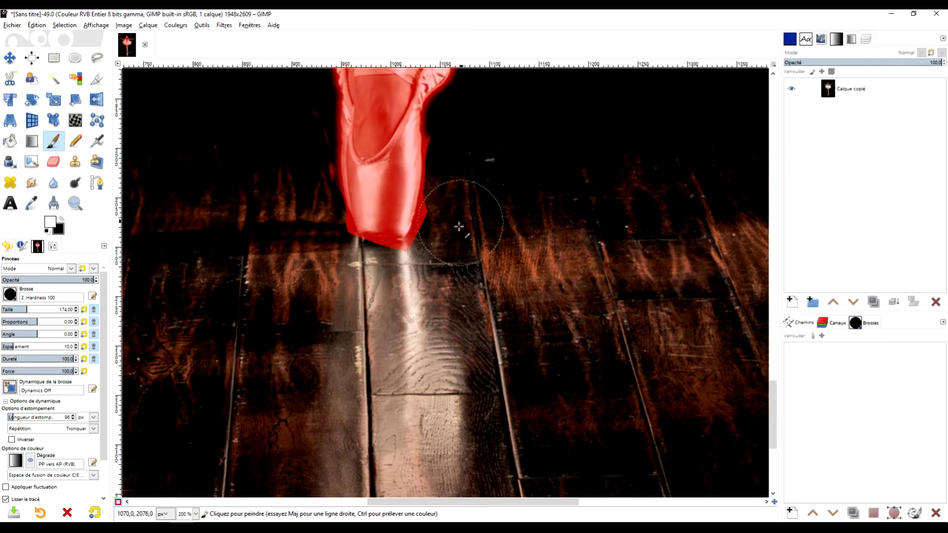
pyautogui.scroll(3, 454, 267)
pyautogui.scroll(2, 346, 296)
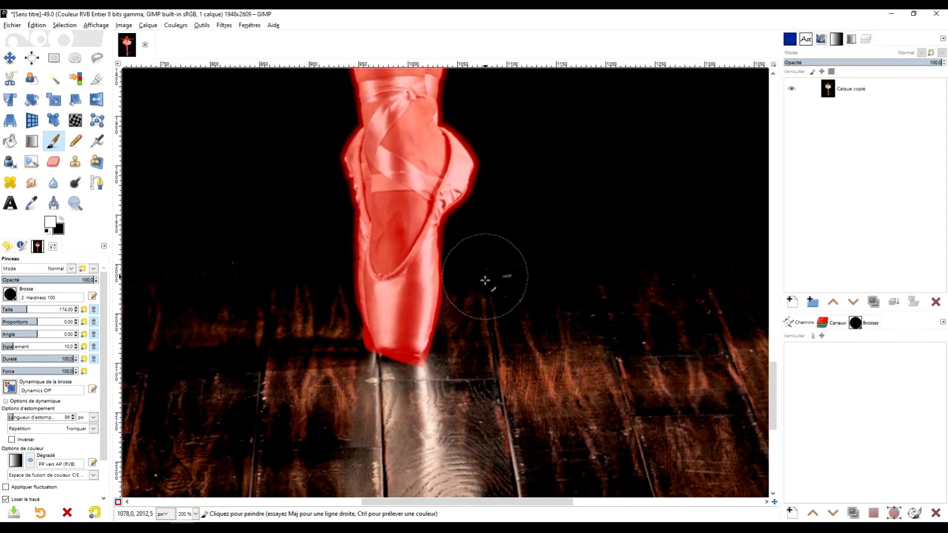
pyautogui.click(10, 295)
pyautogui.scroll(-2, 11, 321)
# Load the Hardness 025 soft brush and clear the mask bump near the shoe tip.
pyautogui.click(11, 320)
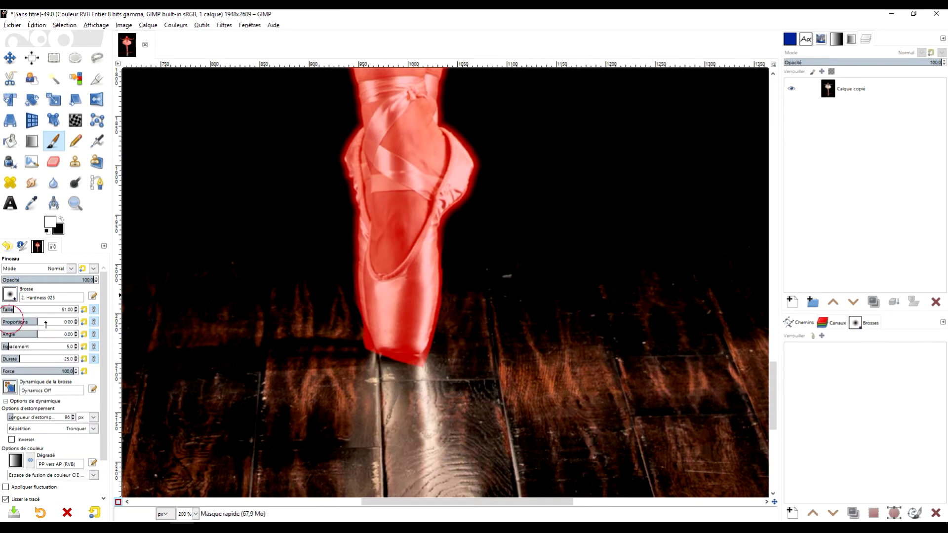
pyautogui.scroll(1, 387, 313)
pyautogui.scroll(1, 350, 343)
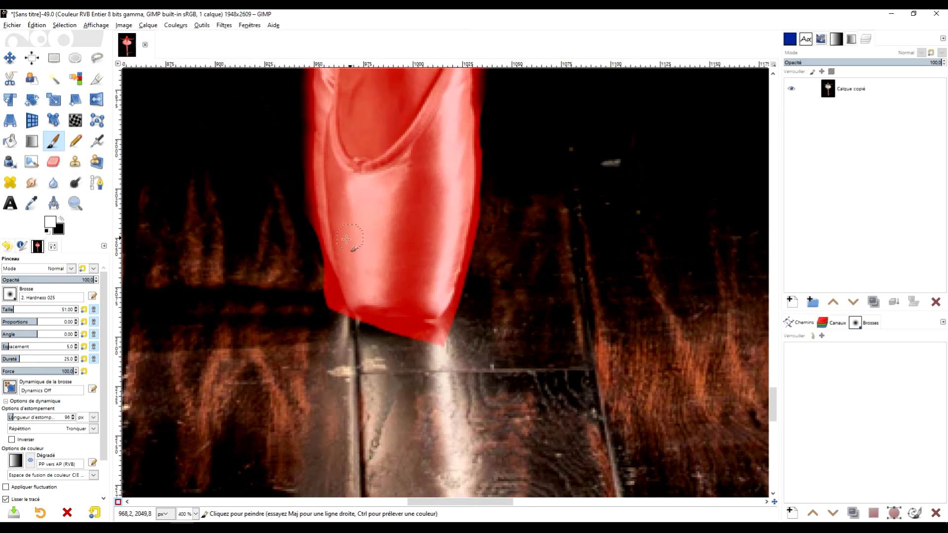
pyautogui.moveTo(337, 303); pyautogui.dragTo(367, 362)
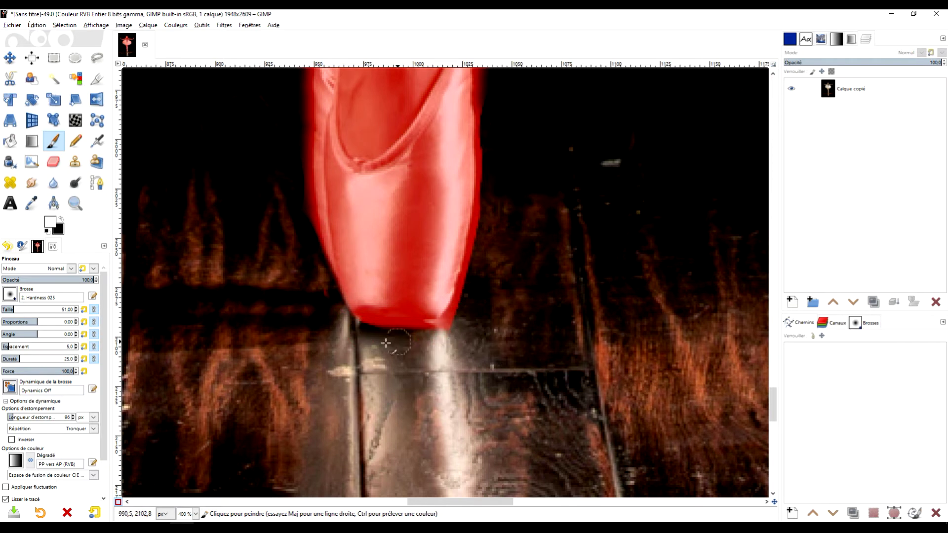
pyautogui.moveTo(489, 259); pyautogui.dragTo(416, 394)
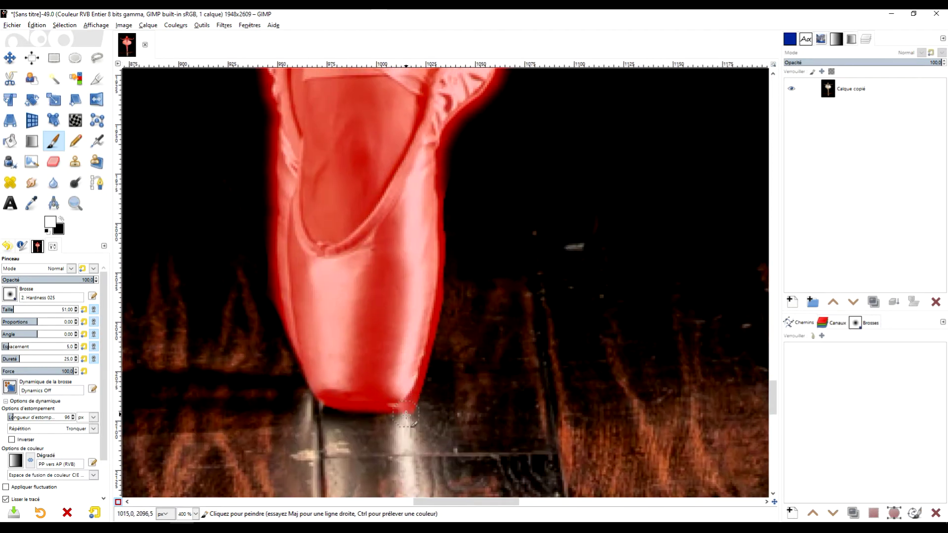
pyautogui.keyDown('ctrl'); pyautogui.scroll(3, 429, 348); pyautogui.keyUp('ctrl')
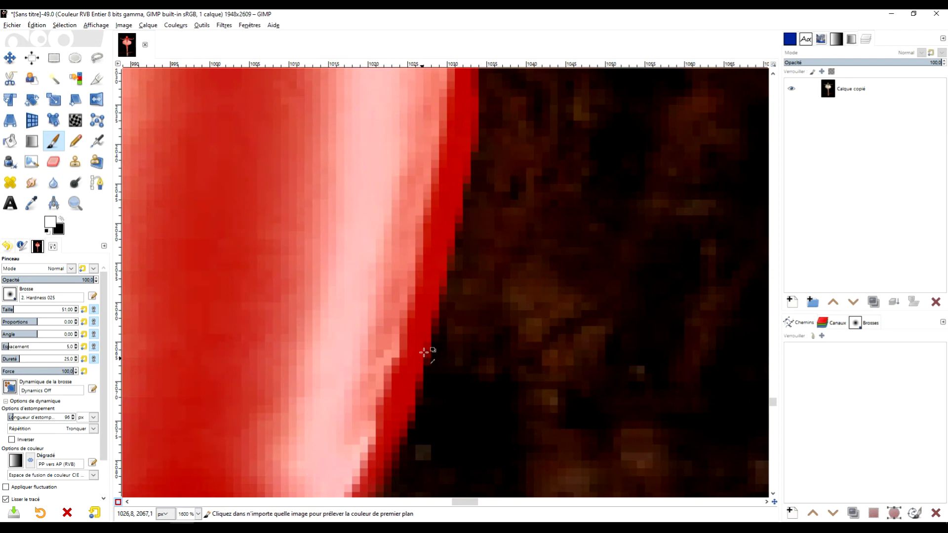
pyautogui.keyDown('ctrl'); pyautogui.scroll(-3, 428, 349); pyautogui.keyUp('ctrl')
pyautogui.keyDown('ctrl'); pyautogui.scroll(1, 423, 332); pyautogui.keyUp('ctrl')
pyautogui.keyDown('ctrl'); pyautogui.scroll(1, 401, 318); pyautogui.keyUp('ctrl')
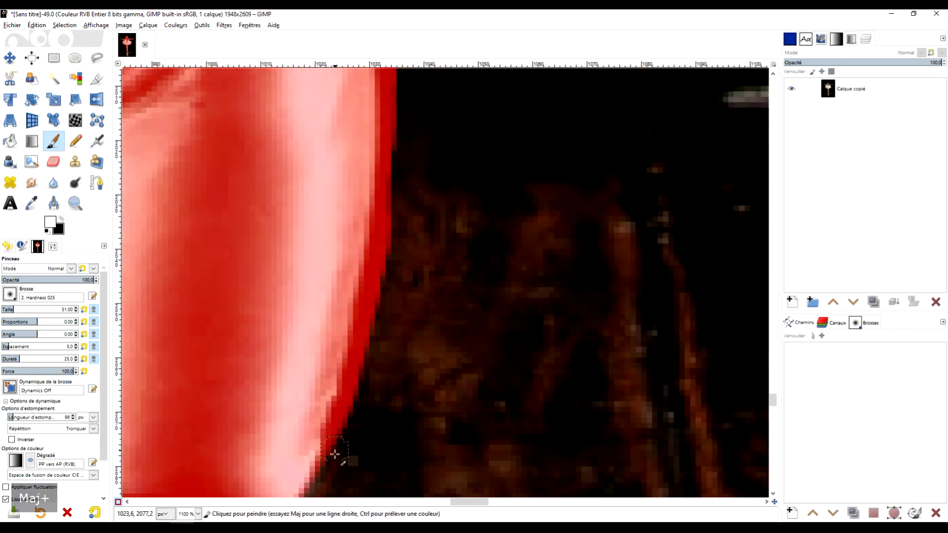
# Paint off the red fringe along the shoe tip's edge with Shift-click straight lines.
pyautogui.click(332, 453)
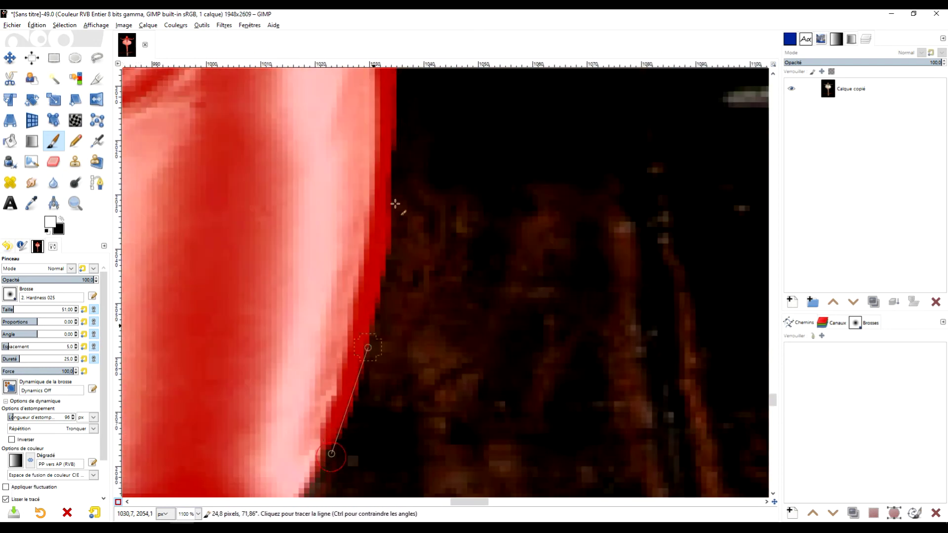
pyautogui.scroll(-1, 426, 173)
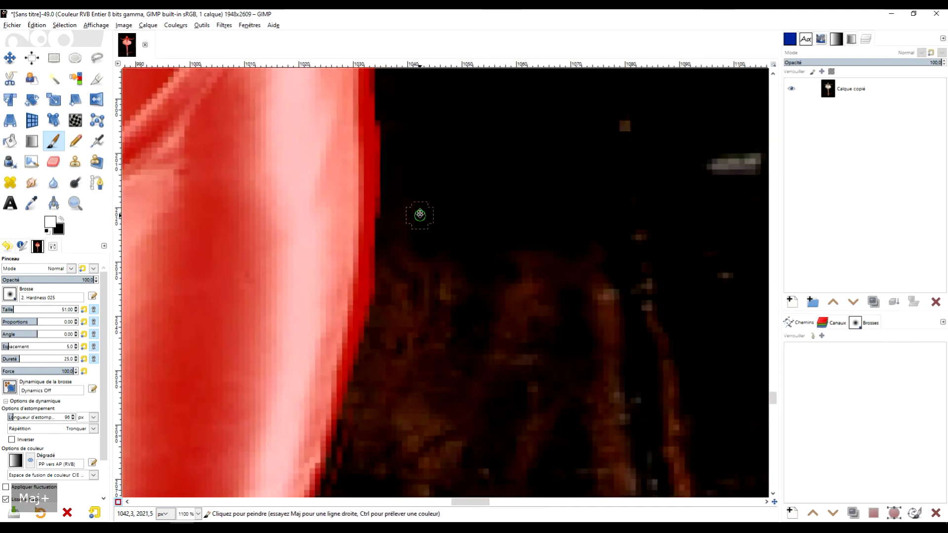
pyautogui.scroll(-1, 395, 247)
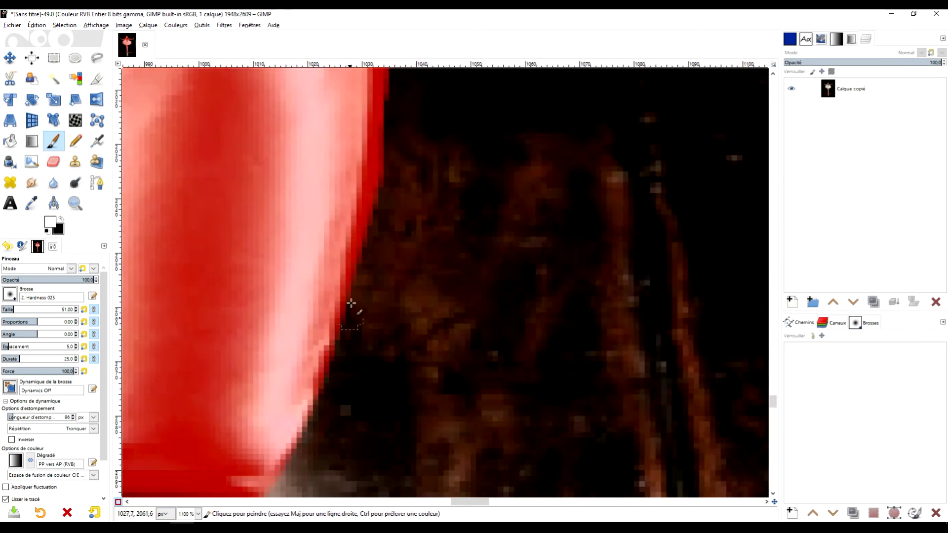
pyautogui.scroll(3, 415, 136)
pyautogui.moveTo(387, 333)
pyautogui.mouseDown()
pyautogui.moveTo(367, 98)
pyautogui.moveTo(364, 289)
pyautogui.mouseUp()
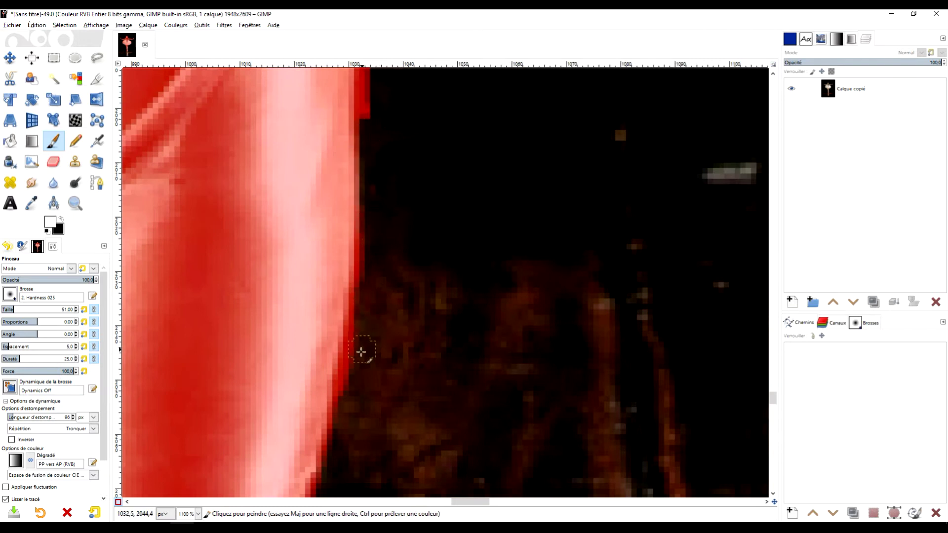
pyautogui.scroll(-5, 376, 403)
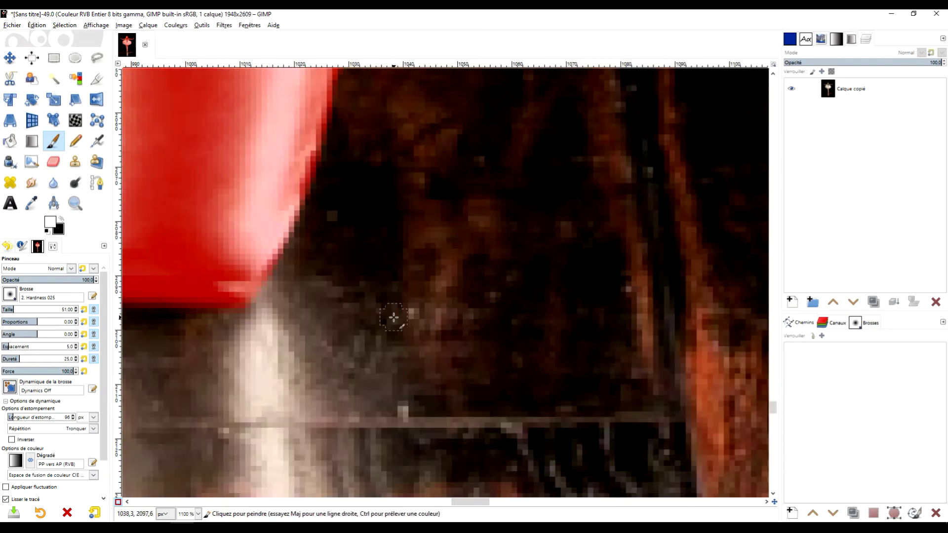
pyautogui.keyDown('ctrl'); pyautogui.scroll(-2, 393, 317); pyautogui.keyUp('ctrl')
pyautogui.keyDown('ctrl'); pyautogui.scroll(-1, 417, 301); pyautogui.keyUp('ctrl')
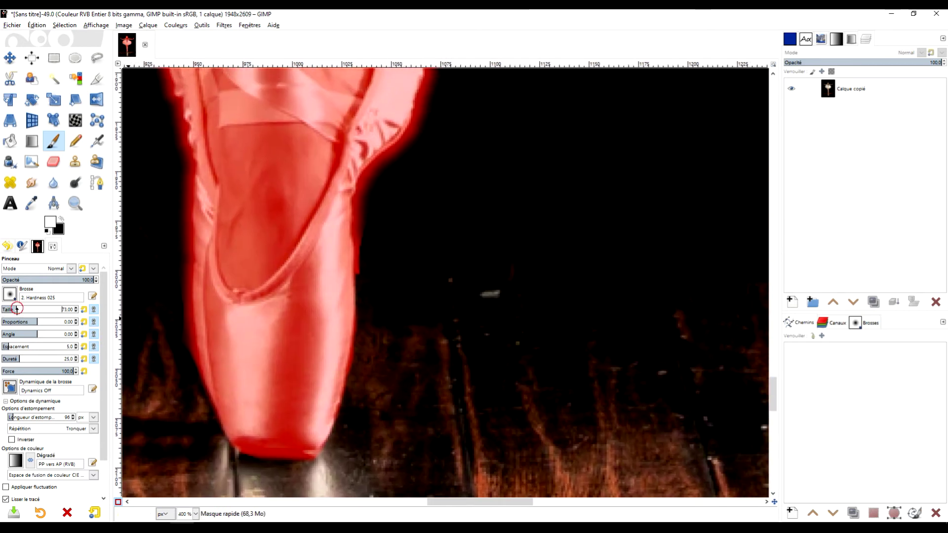
# Clear the red fringe along the shoe's right and upper edges.
pyautogui.scroll(2, 377, 277)
pyautogui.scroll(1, 400, 307)
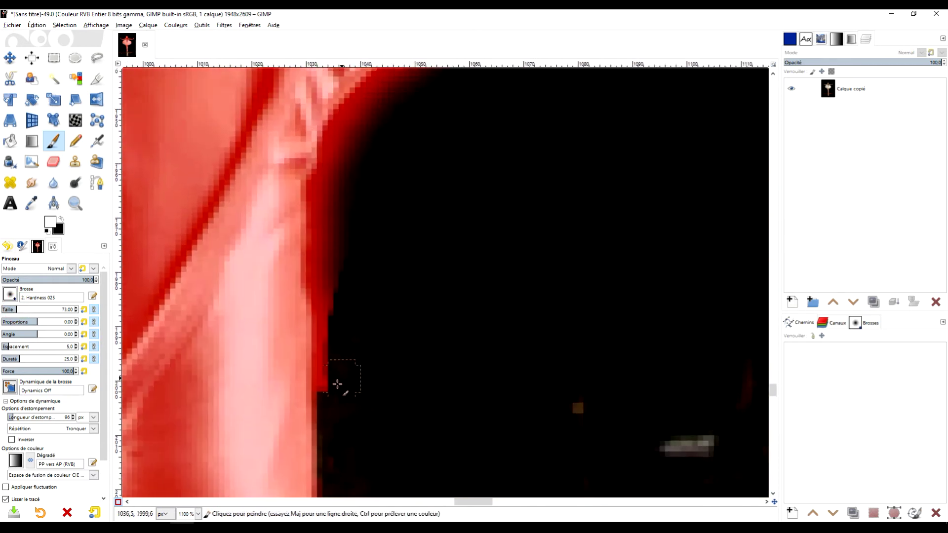
pyautogui.moveTo(324, 303)
pyautogui.mouseDown()
pyautogui.moveTo(328, 212)
pyautogui.moveTo(328, 382)
pyautogui.mouseUp()
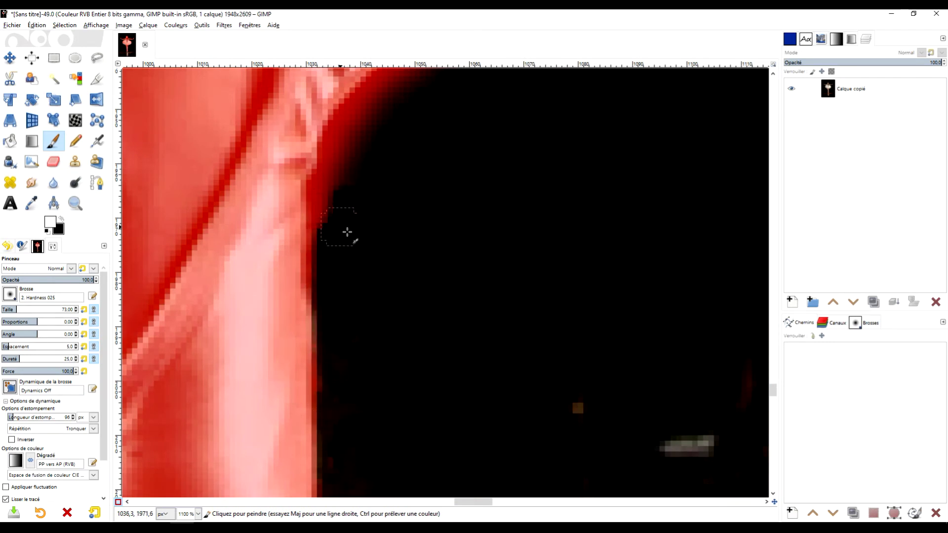
pyautogui.moveTo(492, 216); pyautogui.dragTo(348, 367)
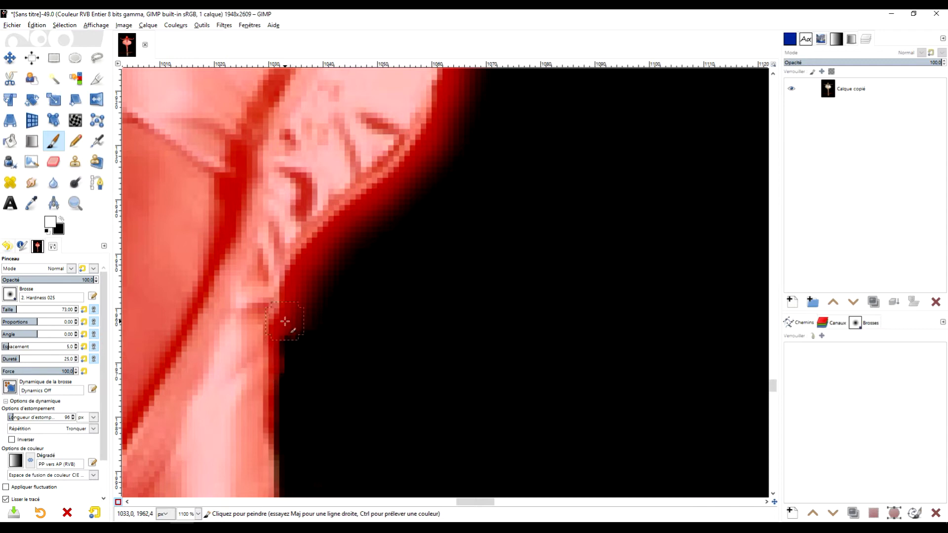
pyautogui.moveTo(295, 297)
pyautogui.mouseDown()
pyautogui.moveTo(355, 223)
pyautogui.moveTo(476, 130)
pyautogui.mouseUp()
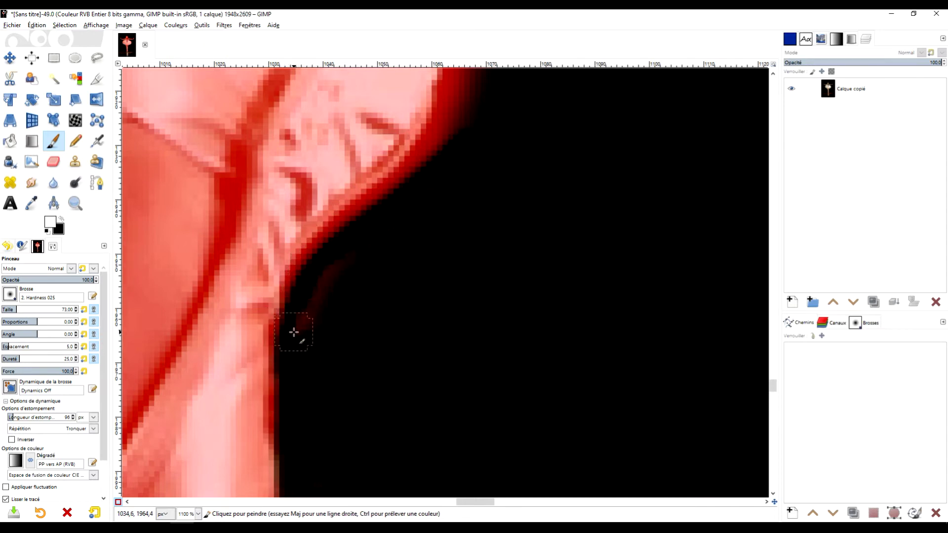
pyautogui.keyDown('ctrl'); pyautogui.scroll(-5, 475, 199); pyautogui.keyUp('ctrl')
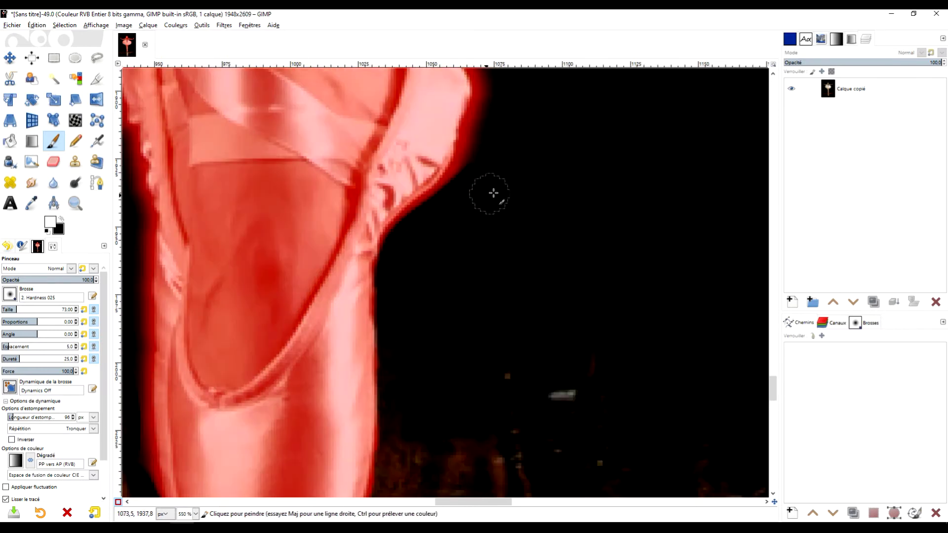
pyautogui.keyDown('ctrl'); pyautogui.scroll(3, 493, 195); pyautogui.keyUp('ctrl')
pyautogui.moveTo(373, 317); pyautogui.dragTo(398, 273)
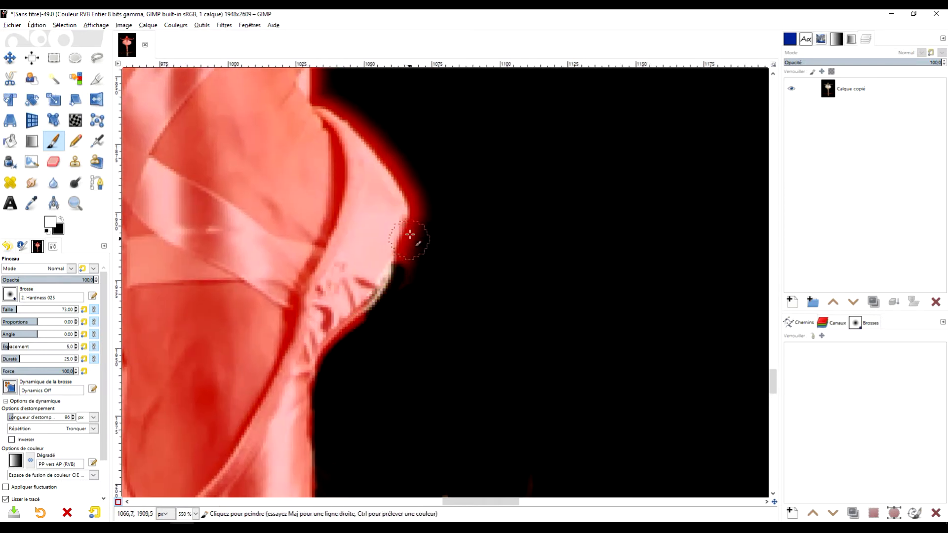
pyautogui.moveTo(410, 235); pyautogui.dragTo(423, 177)
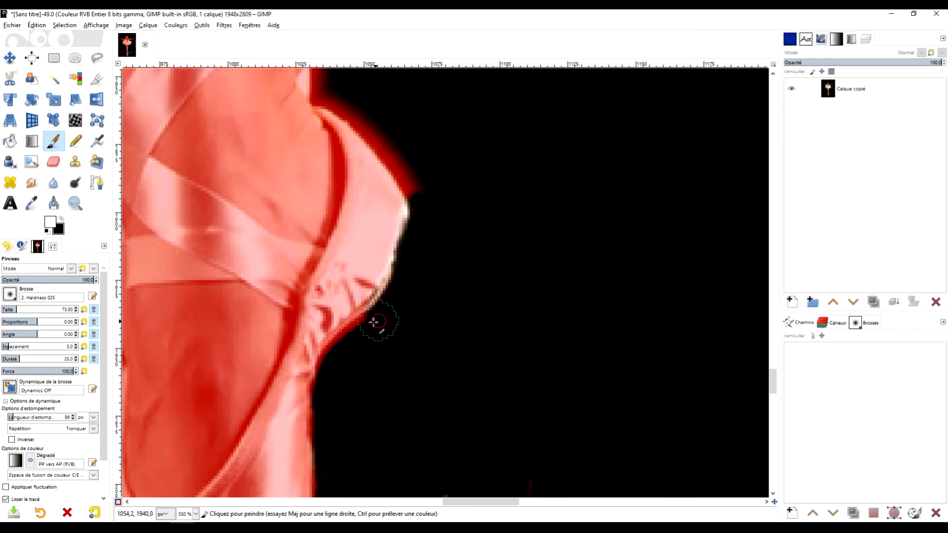
# Swap between black and white and touch up the mask edge beside the hip and waist.
pyautogui.scroll(3, 386, 271)
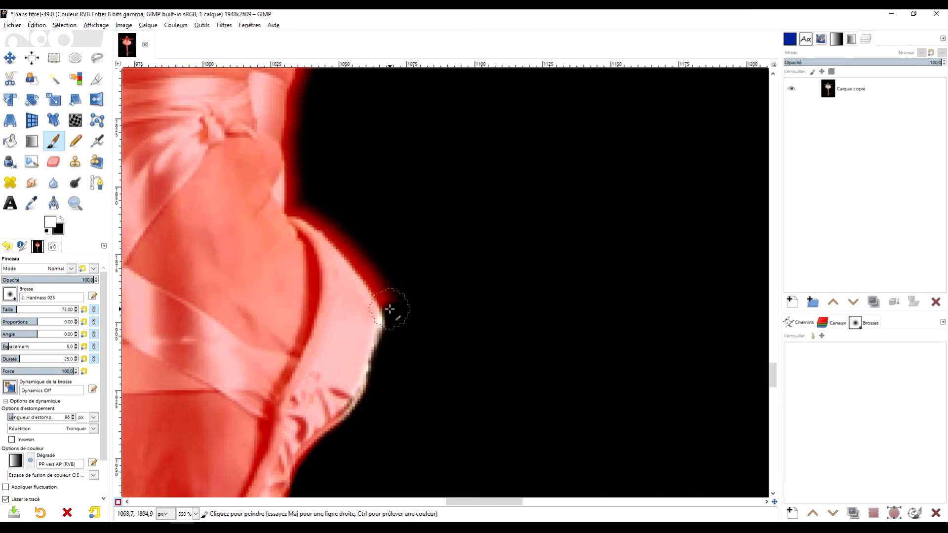
pyautogui.moveTo(343, 234); pyautogui.dragTo(309, 208)
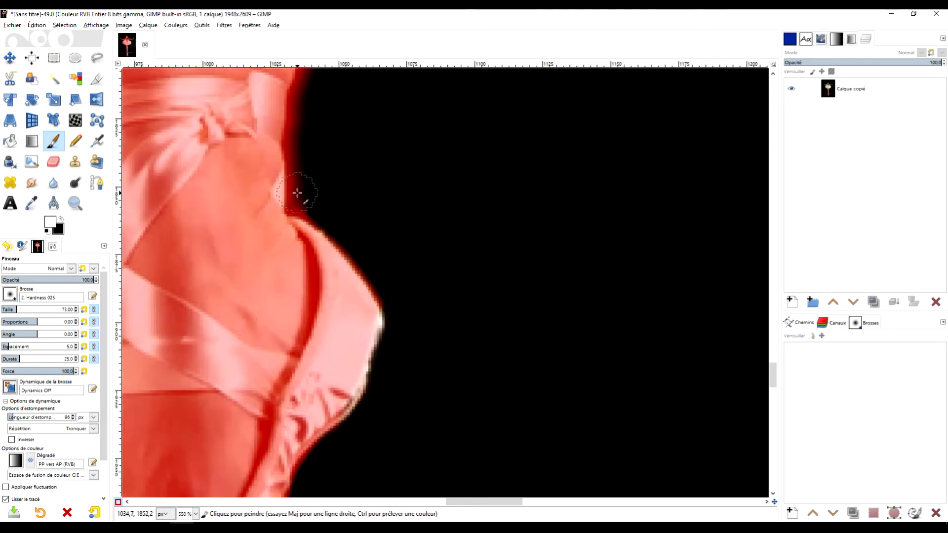
pyautogui.click(61, 218)
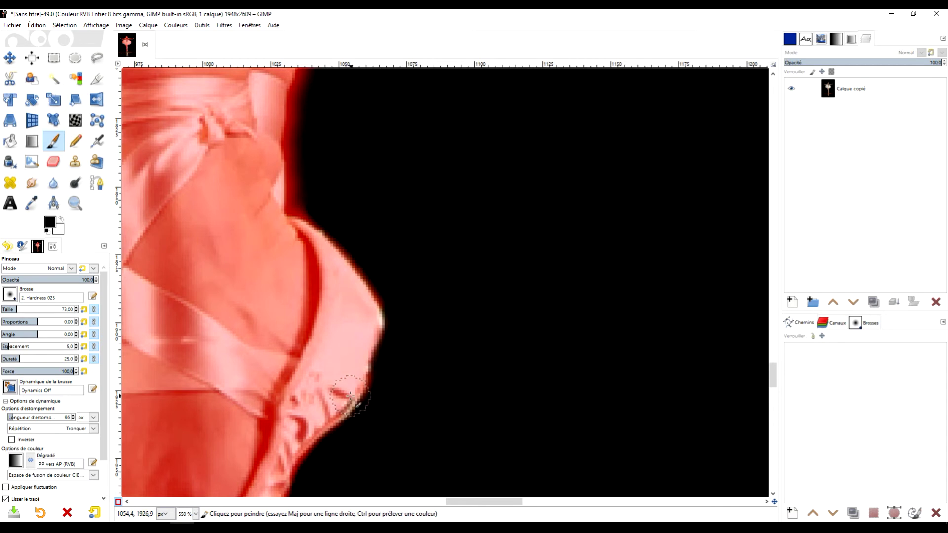
pyautogui.scroll(3, 395, 296)
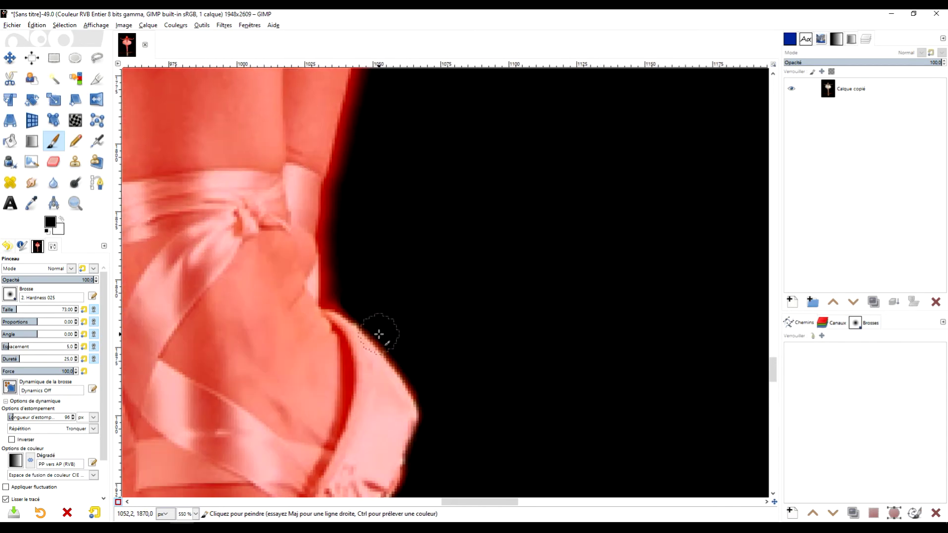
pyautogui.scroll(1, 366, 314)
pyautogui.scroll(1, 367, 314)
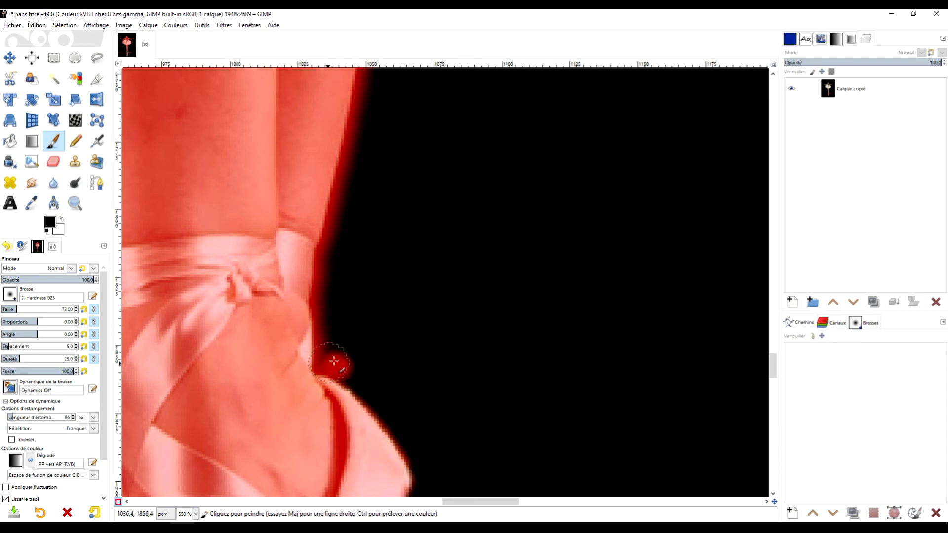
pyautogui.click(61, 219)
pyautogui.click(340, 371)
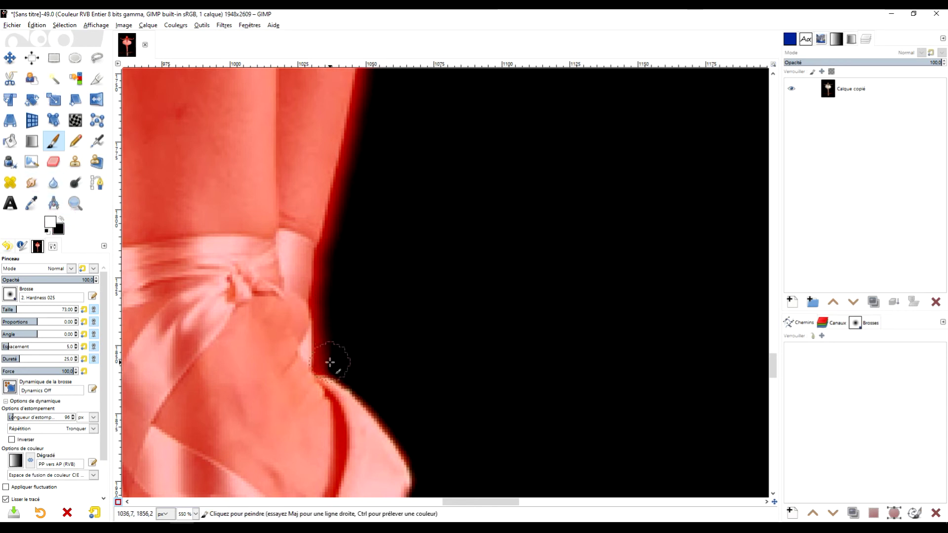
pyautogui.scroll(1, 326, 351)
pyautogui.moveTo(307, 360); pyautogui.dragTo(303, 275)
pyautogui.scroll(1, 303, 275)
pyautogui.scroll(-3, 433, 260)
# Tighten the quick mask along the dancer's leg with straight Hardness 100 brush strokes.
pyautogui.click(10, 295)
pyautogui.click(15, 346)
pyautogui.scroll(2, 384, 263)
pyautogui.moveTo(313, 102); pyautogui.dragTo(322, 96)
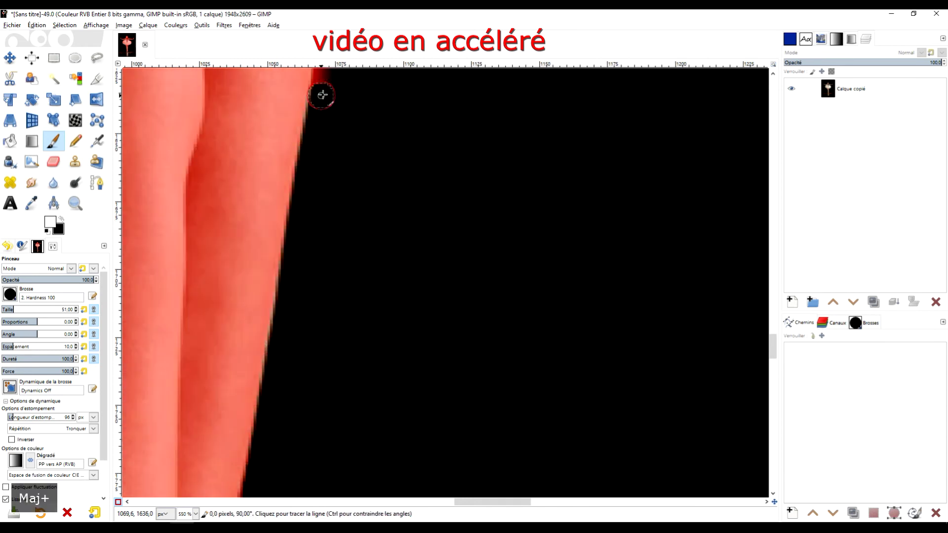
pyautogui.scroll(-3, 322, 95)
pyautogui.moveTo(303, 417); pyautogui.dragTo(285, 345)
pyautogui.keyDown('shift'); pyautogui.click(296, 242); pyautogui.keyUp('shift')
pyautogui.scroll(3, 306, 296)
pyautogui.keyDown('shift'); pyautogui.click(322, 235); pyautogui.keyUp('shift')
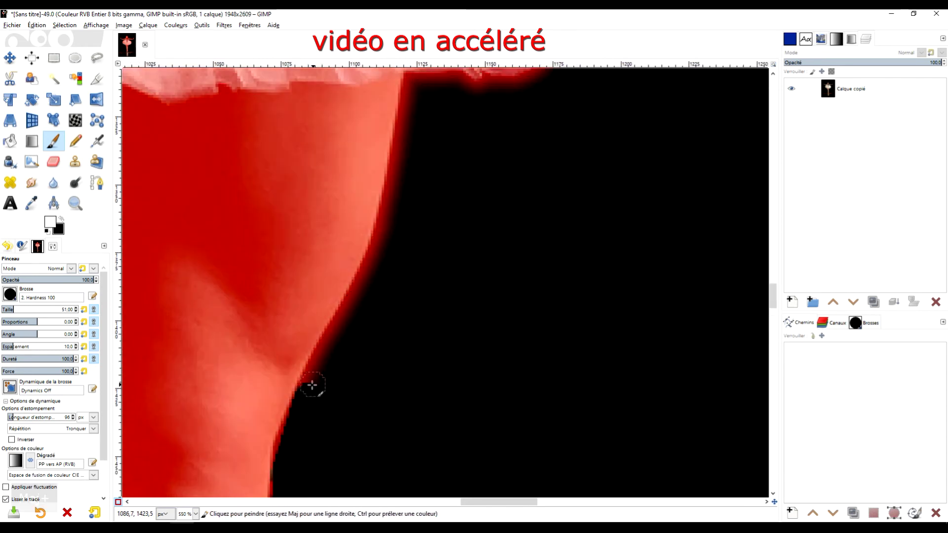
pyautogui.scroll(5, 316, 297)
pyautogui.keyDown('shift'); pyautogui.click(400, 254); pyautogui.keyUp('shift')
pyautogui.keyDown('shift'); pyautogui.click(430, 209); pyautogui.keyUp('shift')
pyautogui.scroll(-4, 494, 207)
pyautogui.scroll(-1, 568, 222)
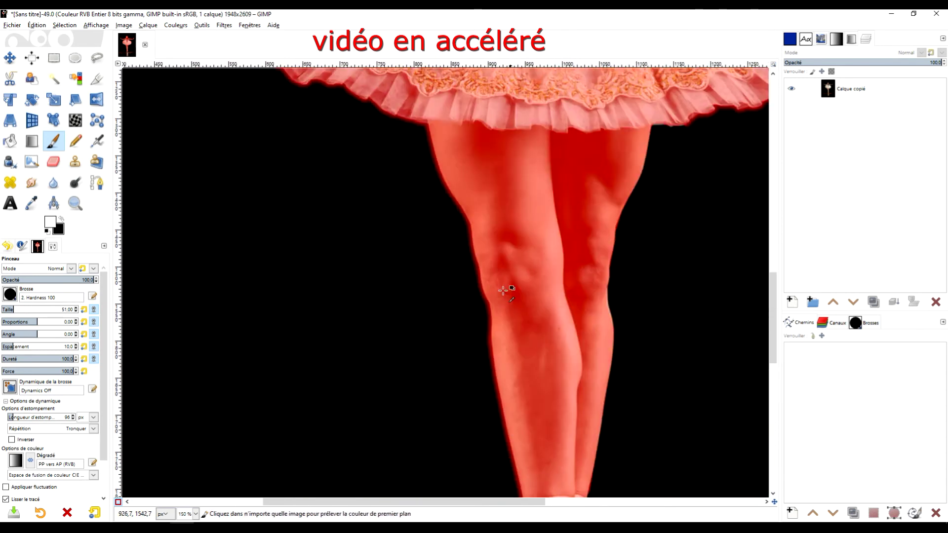
pyautogui.scroll(-3, 544, 272)
pyautogui.scroll(5, 524, 185)
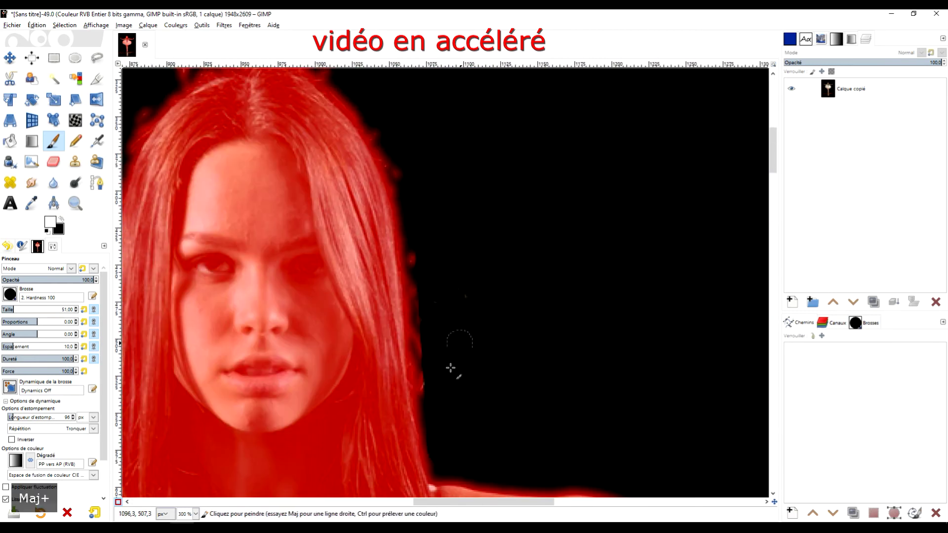
pyautogui.scroll(2, 452, 321)
pyautogui.scroll(3, 360, 139)
pyautogui.hscroll(-5, 360, 197)
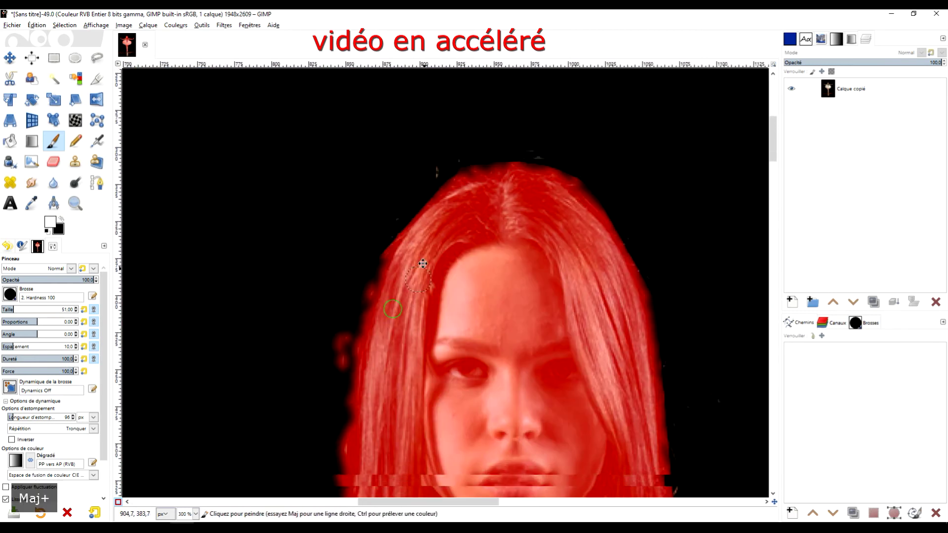
pyautogui.scroll(-4, 360, 197)
# Refine the mask around the hair top and shoulders with the softer Hardness 025 brush.
pyautogui.click(10, 295)
pyautogui.click(13, 321)
pyautogui.hscroll(2, 349, 250)
pyautogui.scroll(4, 395, 227)
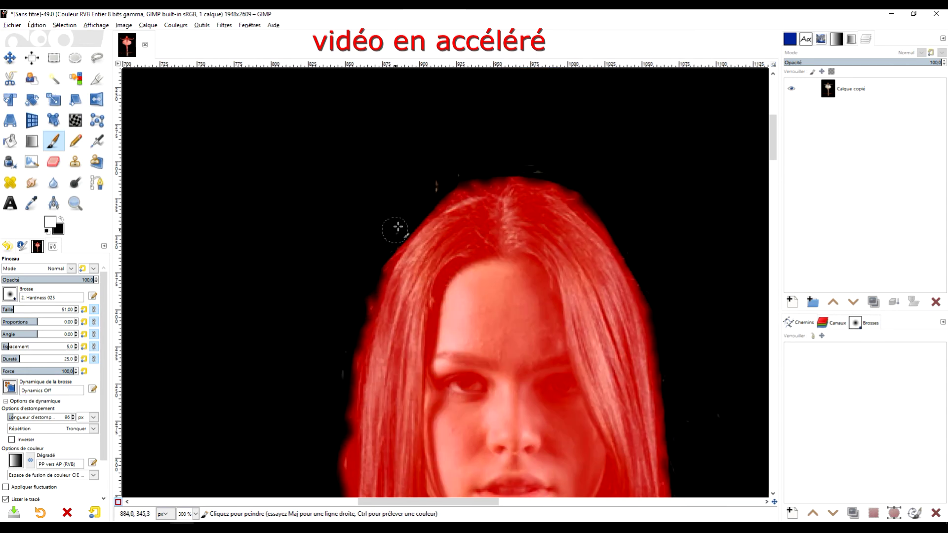
pyautogui.scroll(-5, 620, 247)
pyautogui.hscroll(2, 620, 260)
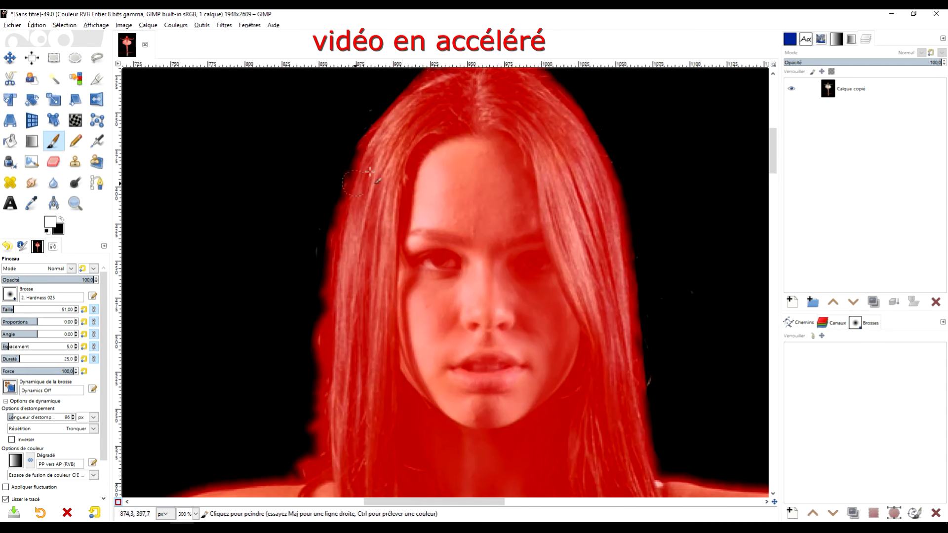
pyautogui.hscroll(2, 608, 296)
pyautogui.hscroll(2, 555, 230)
pyautogui.scroll(4, 444, 197)
pyautogui.hscroll(-4, 395, 173)
pyautogui.scroll(1, 346, 247)
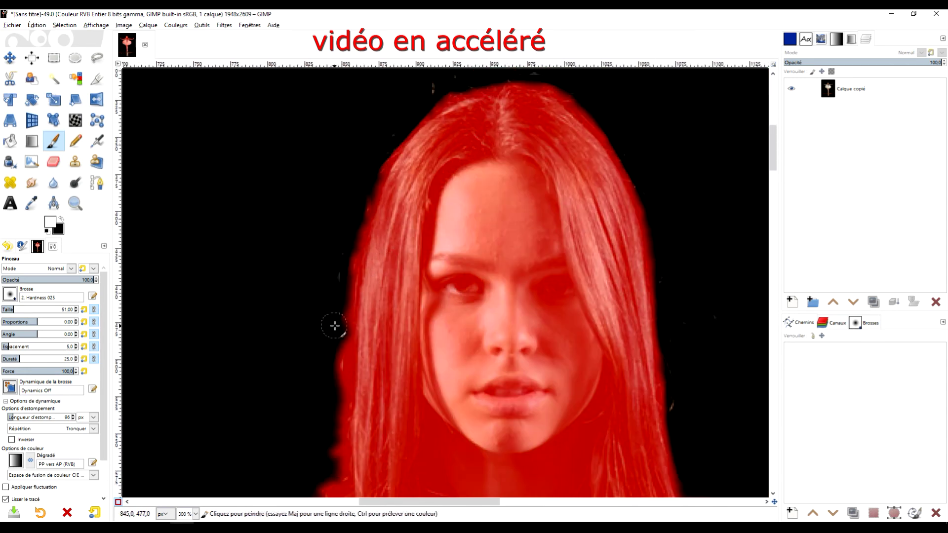
pyautogui.scroll(4, 346, 222)
pyautogui.scroll(-5, 298, 317)
pyautogui.scroll(3, 332, 258)
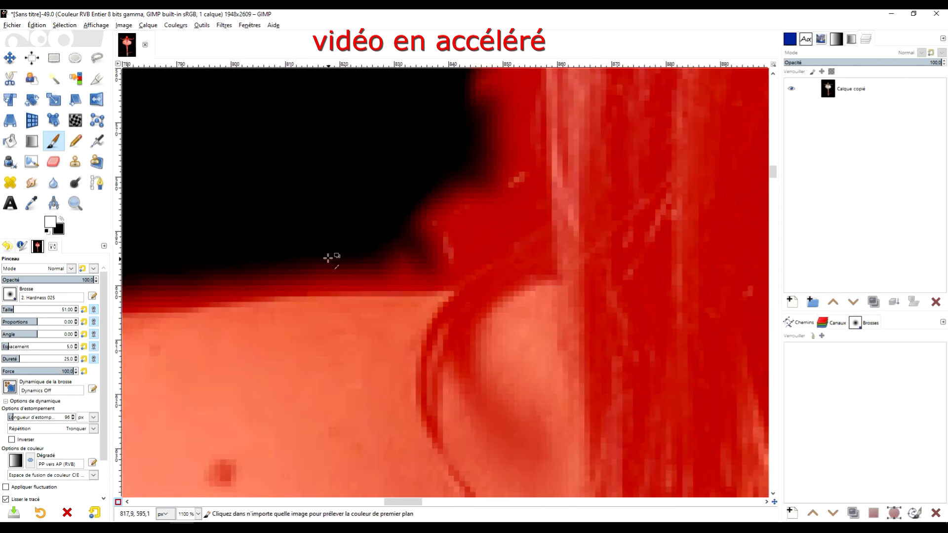
pyautogui.scroll(2, 532, 189)
pyautogui.scroll(-2, 531, 189)
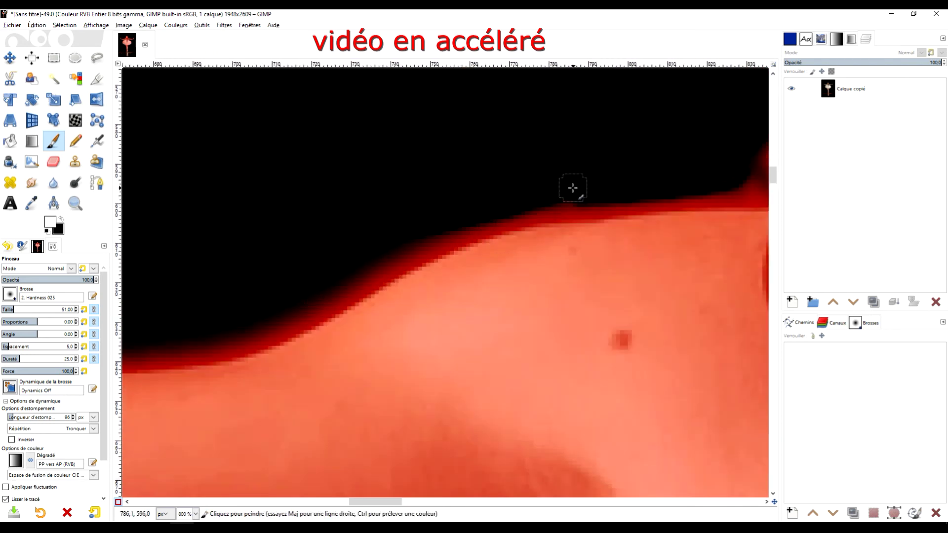
pyautogui.scroll(-3, 571, 188)
pyautogui.scroll(-2, 381, 173)
pyautogui.scroll(4, 401, 174)
pyautogui.scroll(1, 385, 184)
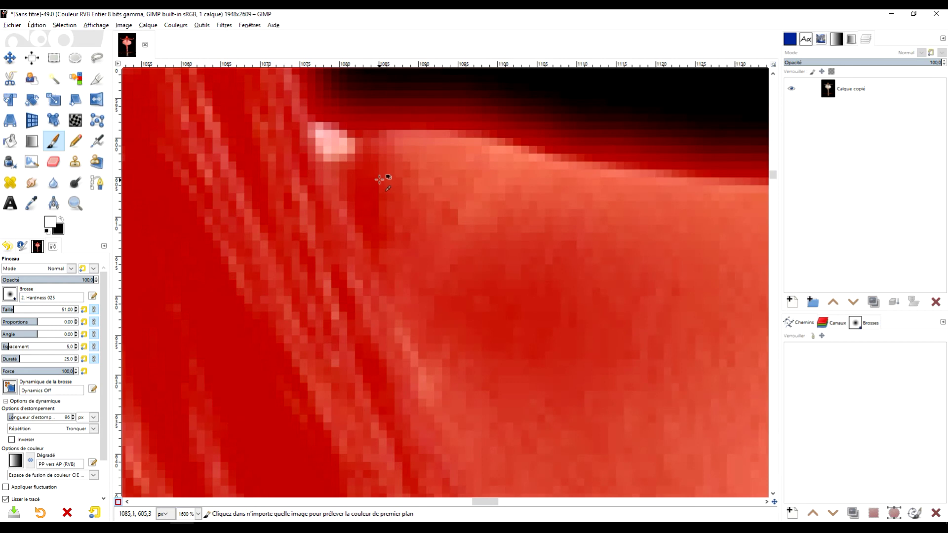
pyautogui.scroll(-5, 385, 184)
pyautogui.scroll(-3, 381, 190)
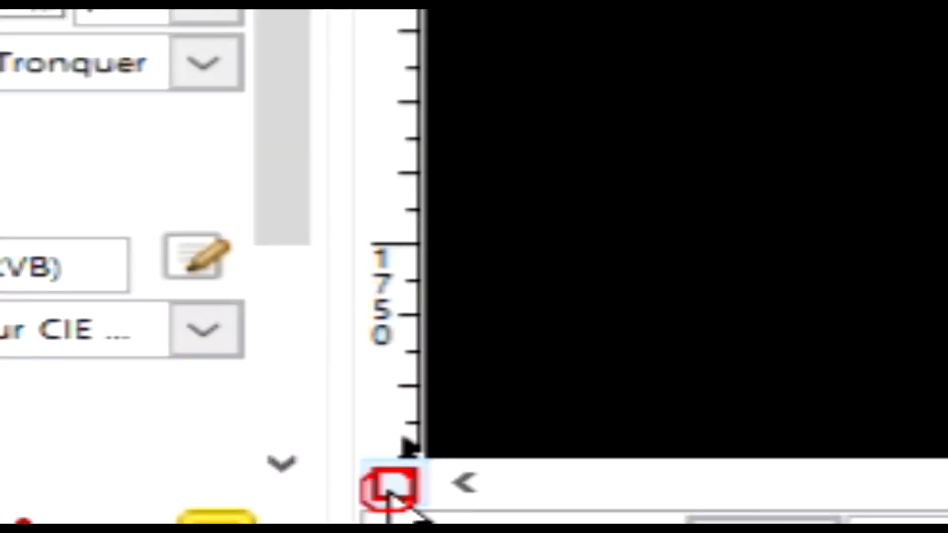
# Turn off Quick Mask and clear the selected black background with Édition > Effacer.
pyautogui.click(118, 502)
pyautogui.scroll(4, 387, 144)
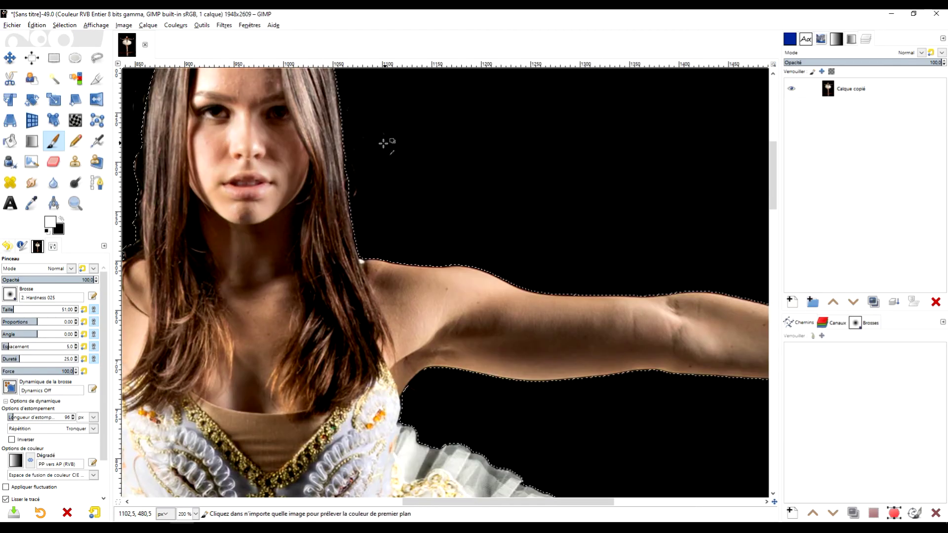
pyautogui.scroll(-4, 584, 332)
pyautogui.scroll(-3, 533, 175)
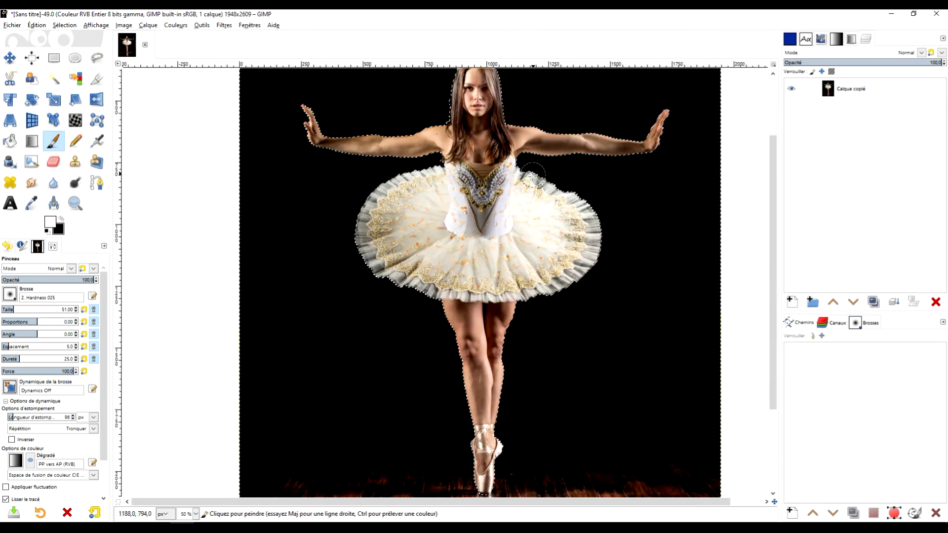
pyautogui.scroll(-3, 556, 351)
pyautogui.scroll(3, 629, 278)
pyautogui.hscroll(2, 572, 313)
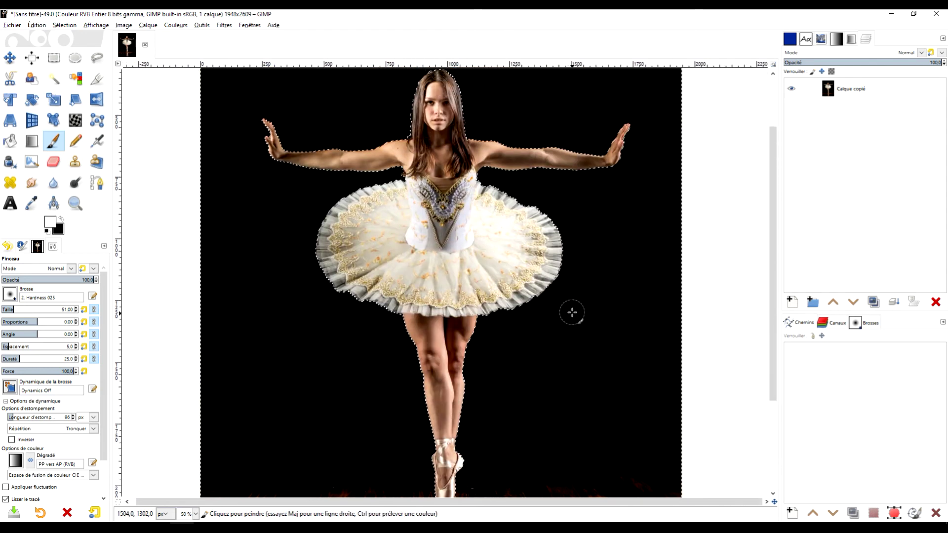
pyautogui.click(37, 25)
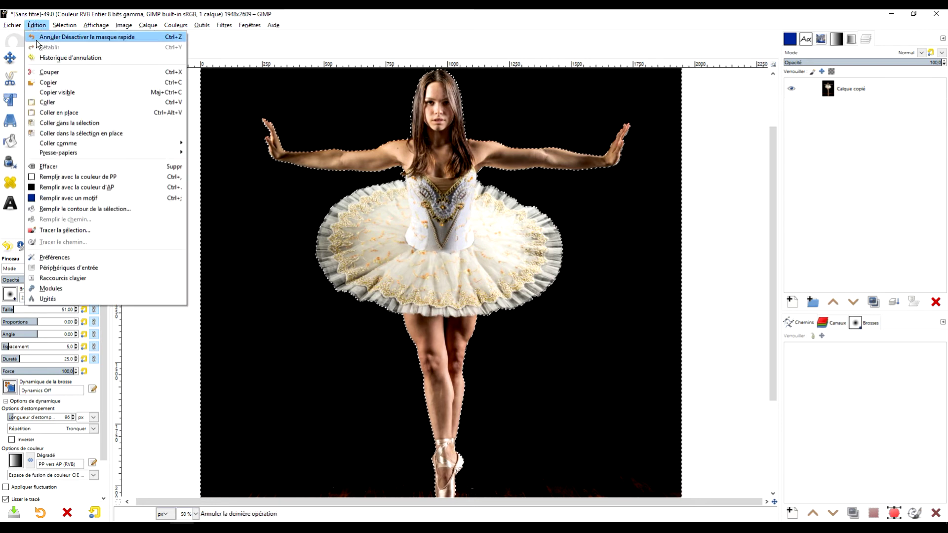
pyautogui.click(75, 169)
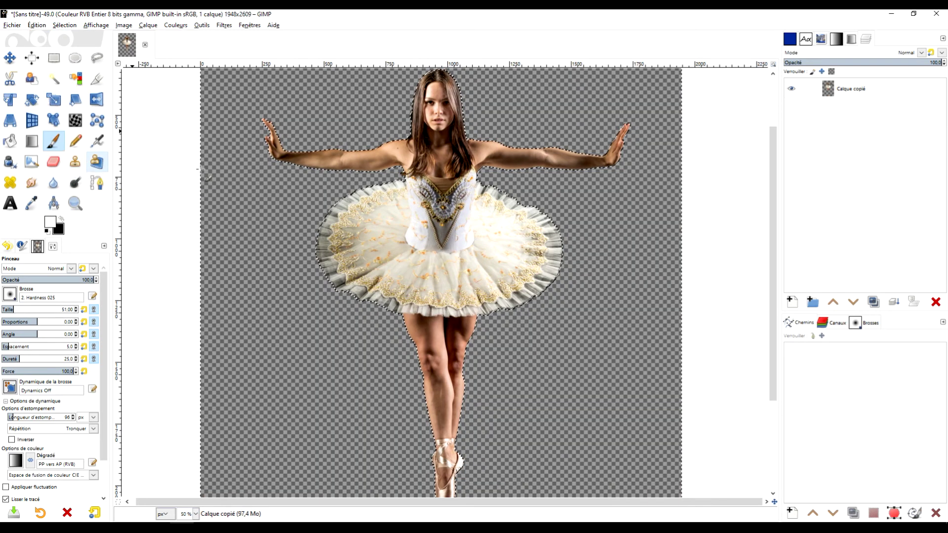
# Delete the dark fringe left along the dancer's hair edge.
pyautogui.keyDown('ctrl'); pyautogui.scroll(5, 408, 115); pyautogui.keyUp('ctrl')
pyautogui.keyDown('ctrl'); pyautogui.scroll(-4, 513, 108); pyautogui.keyUp('ctrl')
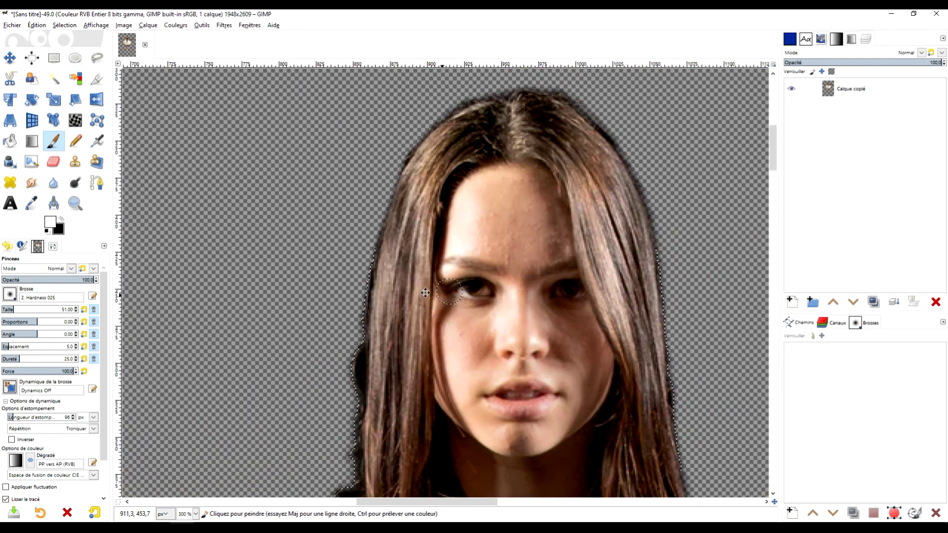
pyautogui.keyDown('ctrl'); pyautogui.scroll(7, 582, 206); pyautogui.keyUp('ctrl')
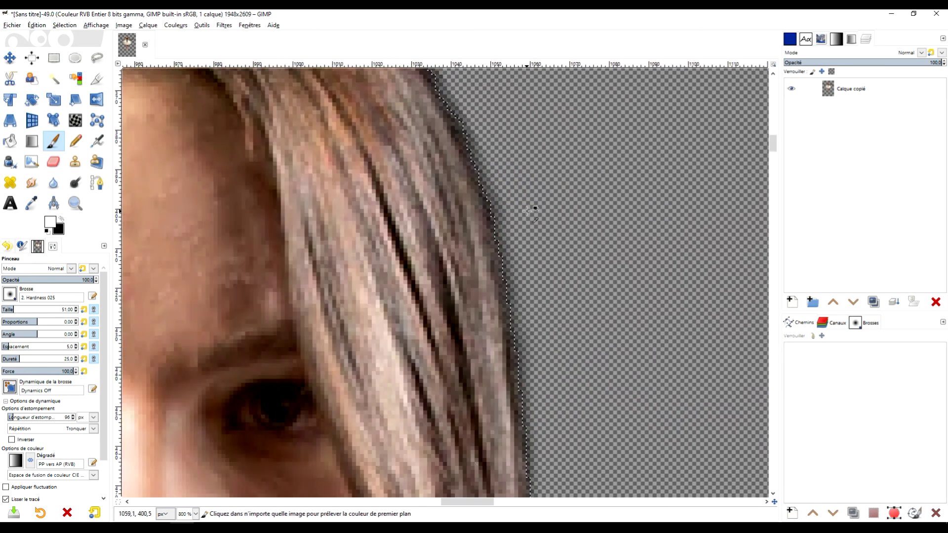
pyautogui.keyDown('ctrl'); pyautogui.scroll(-5, 527, 212); pyautogui.keyUp('ctrl')
pyautogui.keyDown('ctrl'); pyautogui.scroll(3, 514, 153); pyautogui.keyUp('ctrl')
pyautogui.keyDown('ctrl'); pyautogui.scroll(2, 550, 220); pyautogui.keyUp('ctrl')
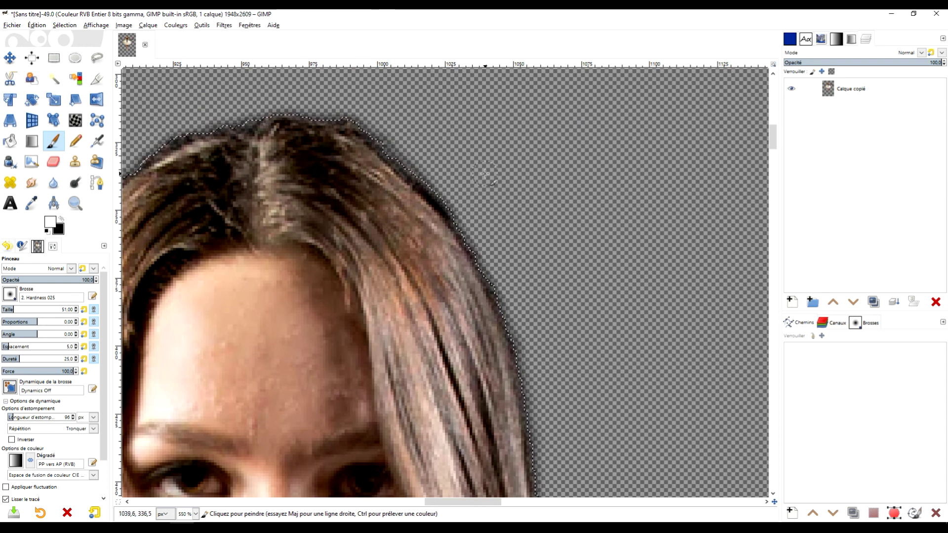
pyautogui.press('Delete')
# Move around the cutout and delete the remaining selected background to transparency.
pyautogui.keyDown('ctrl'); pyautogui.scroll(-2, 424, 185); pyautogui.keyUp('ctrl')
pyautogui.scroll(-5, 544, 207)
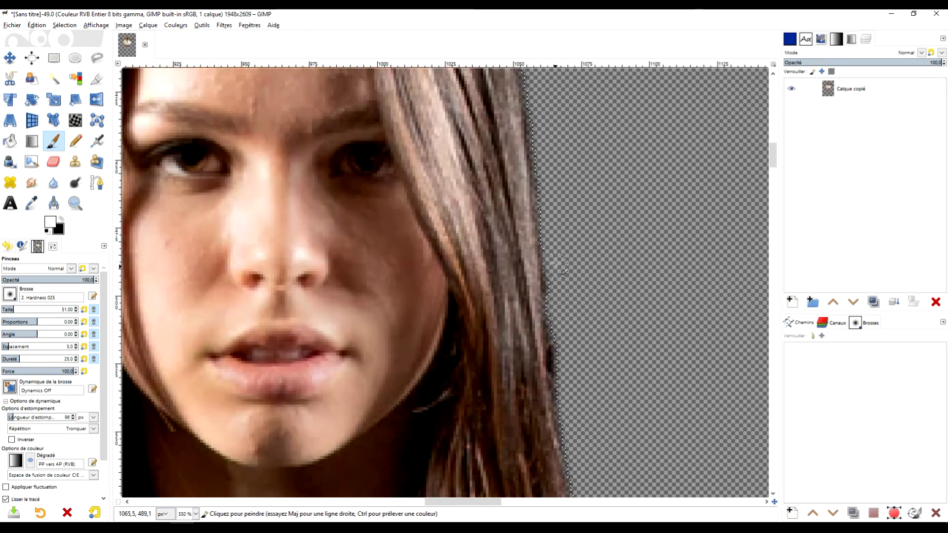
pyautogui.scroll(-5, 642, 227)
pyautogui.hscroll(5, 649, 232)
pyautogui.hscroll(5, 649, 232)
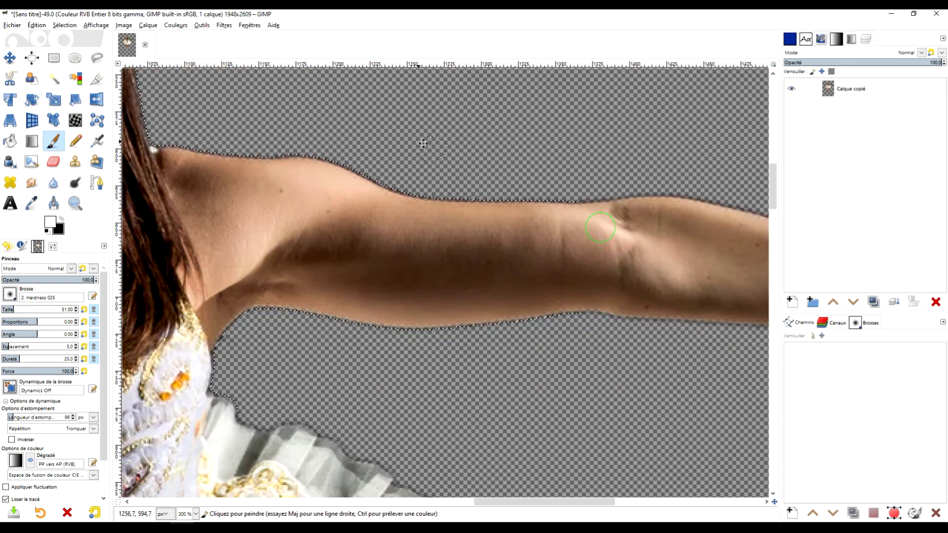
pyautogui.keyDown('ctrl'); pyautogui.scroll(-2, 652, 236); pyautogui.keyUp('ctrl')
pyautogui.hscroll(-3, 654, 239)
pyautogui.hscroll(-4, 654, 240)
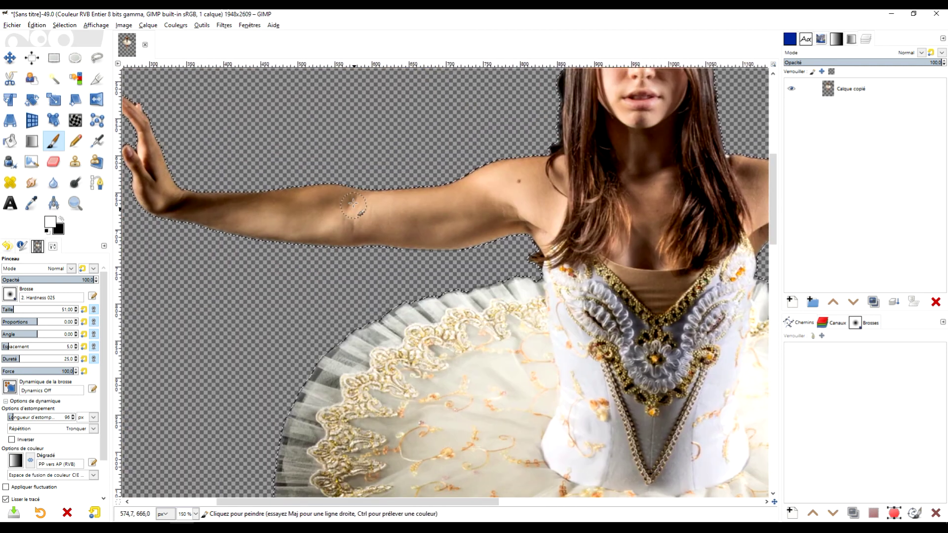
pyautogui.hscroll(-3, 654, 239)
pyautogui.scroll(3, 654, 239)
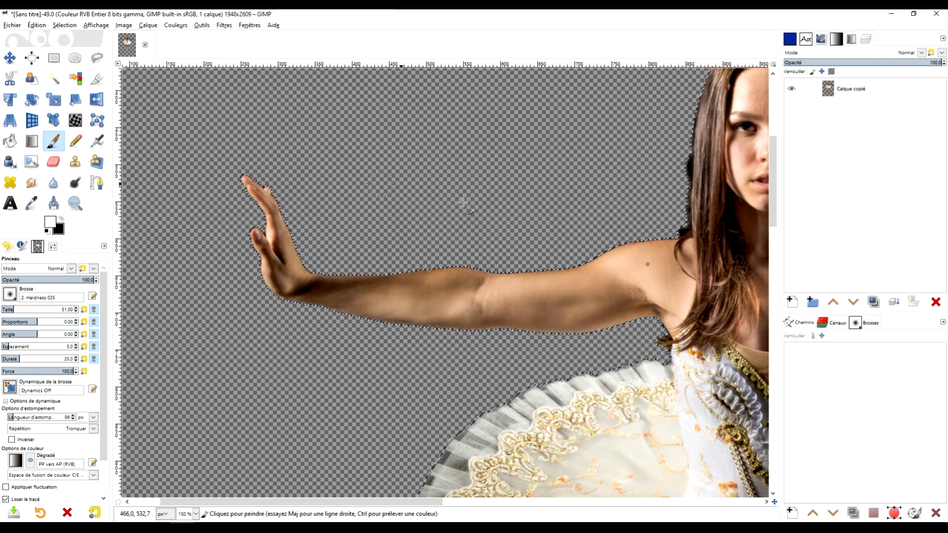
pyautogui.hscroll(5, 461, 201)
pyautogui.keyDown('ctrl'); pyautogui.scroll(3, 387, 243); pyautogui.keyUp('ctrl')
pyautogui.scroll(-2, 378, 101)
pyautogui.scroll(-3, 378, 100)
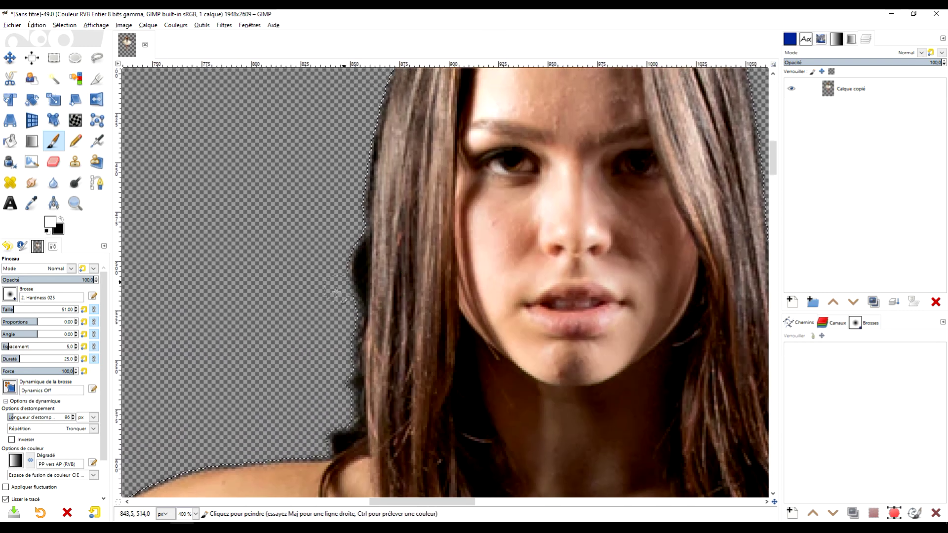
pyautogui.press('Delete')
# Inspect the cutout's edges from pointe shoe up to the hair.
pyautogui.keyDown('ctrl'); pyautogui.scroll(-2, 401, 277); pyautogui.keyUp('ctrl')
pyautogui.keyDown('ctrl'); pyautogui.scroll(-2, 445, 287); pyautogui.keyUp('ctrl')
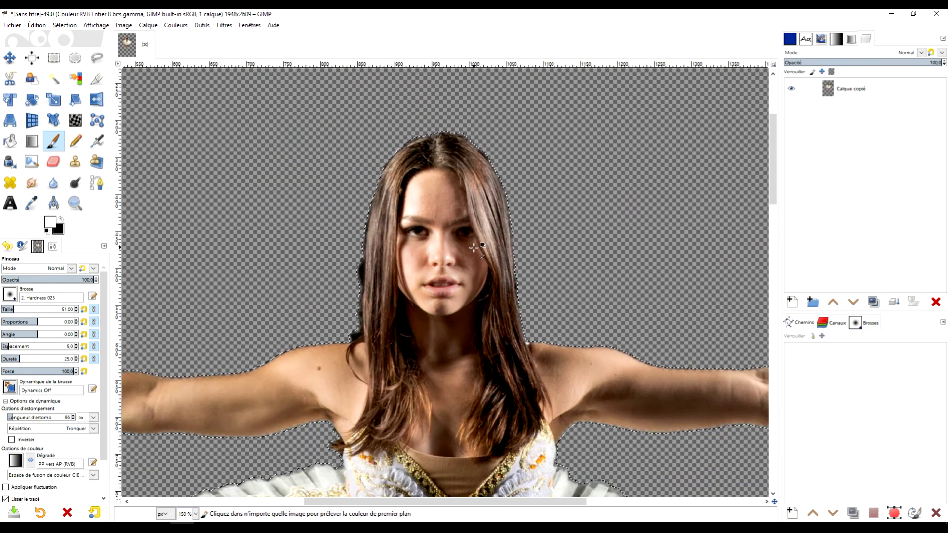
pyautogui.scroll(-1, 561, 297)
pyautogui.keyDown('ctrl'); pyautogui.scroll(-1, 560, 296); pyautogui.keyUp('ctrl')
pyautogui.keyDown('ctrl'); pyautogui.scroll(1, 561, 296); pyautogui.keyUp('ctrl')
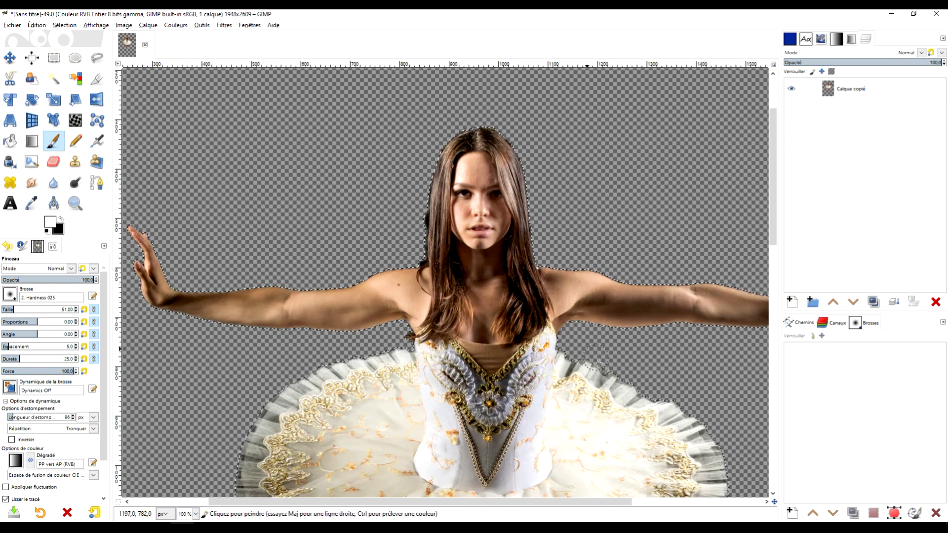
pyautogui.scroll(-5, 518, 229)
pyautogui.scroll(-4, 516, 79)
pyautogui.scroll(-5, 516, 79)
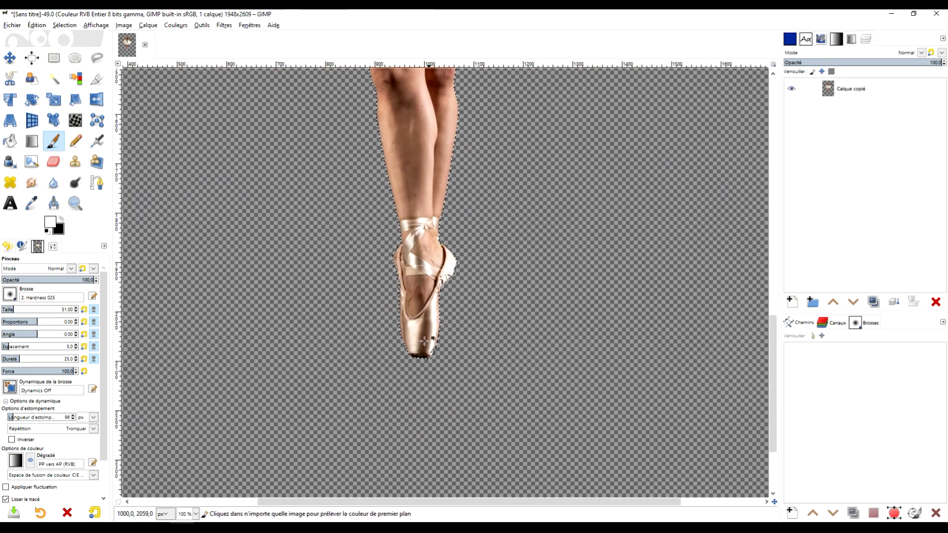
pyautogui.keyDown('ctrl'); pyautogui.scroll(3, 538, 225); pyautogui.keyUp('ctrl')
pyautogui.keyDown('ctrl'); pyautogui.scroll(-2, 538, 225); pyautogui.keyUp('ctrl')
pyautogui.scroll(5, 539, 225)
pyautogui.scroll(3, 491, 345)
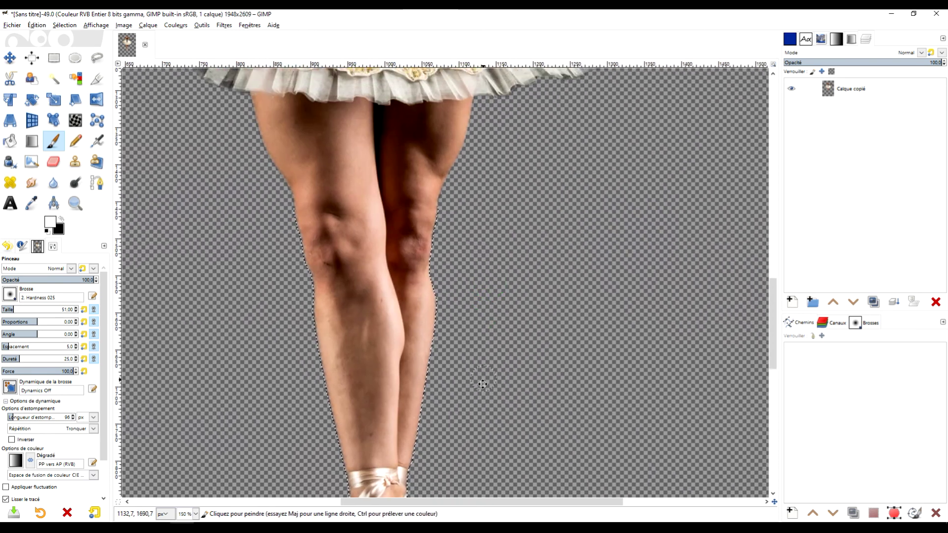
pyautogui.scroll(5, 487, 201)
pyautogui.scroll(4, 499, 296)
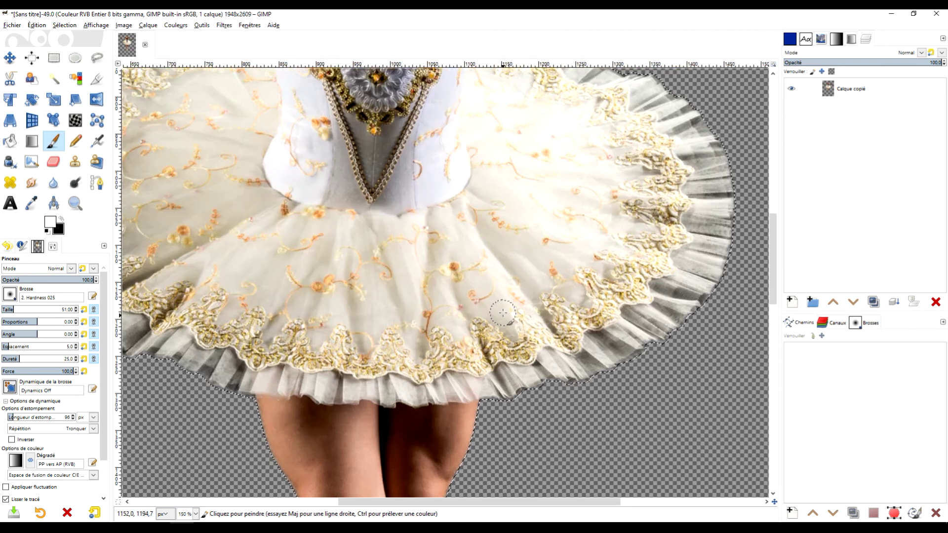
pyautogui.scroll(4, 492, 296)
pyautogui.hscroll(-2, 492, 381)
pyautogui.scroll(3, 529, 349)
pyautogui.scroll(2, 571, 333)
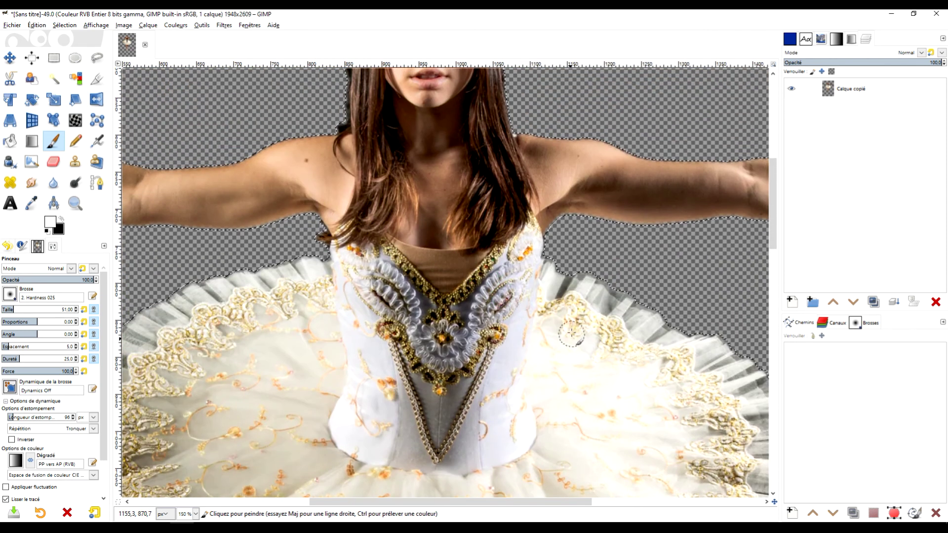
pyautogui.scroll(3, 572, 327)
pyautogui.scroll(3, 573, 327)
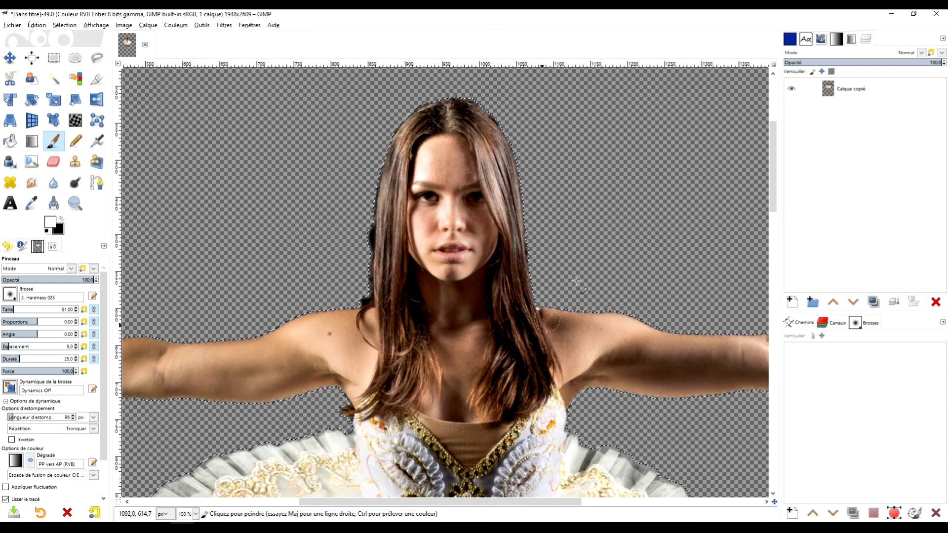
pyautogui.scroll(2, 592, 208)
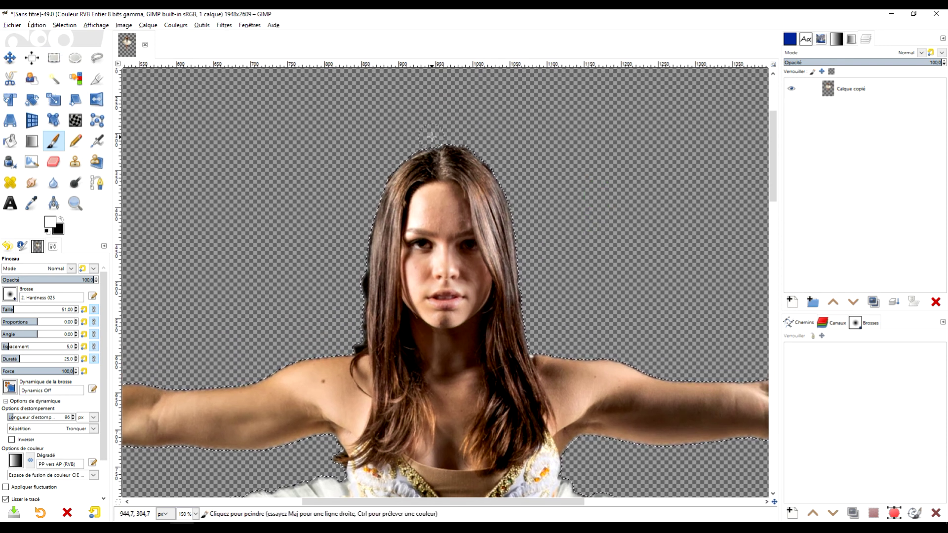
pyautogui.hscroll(-1, 489, 139)
pyautogui.scroll(-1, 489, 138)
pyautogui.scroll(-3, 543, 141)
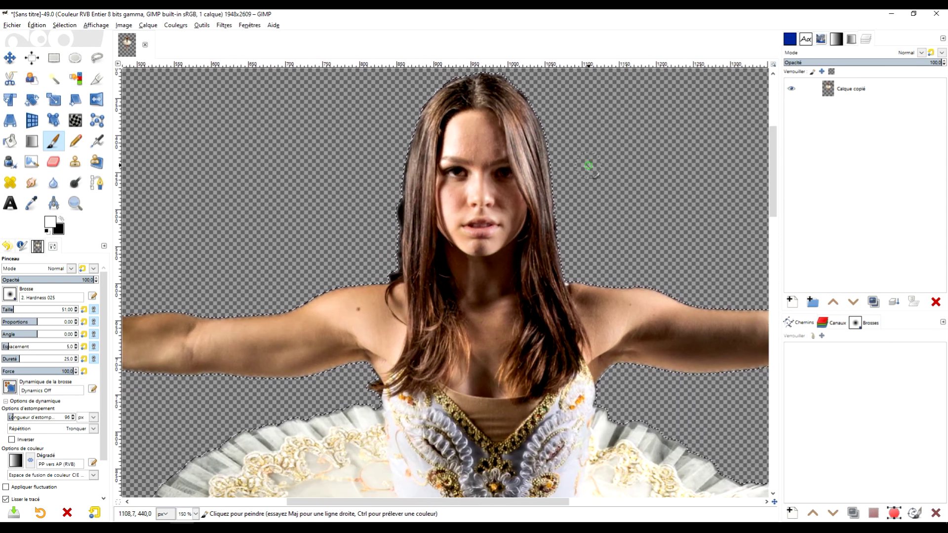
pyautogui.scroll(2, 591, 161)
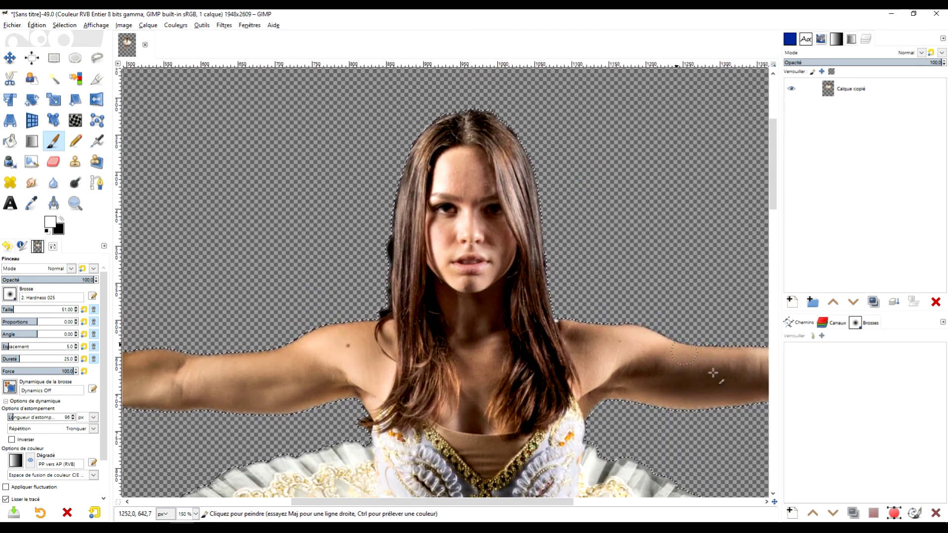
# Convert the dancer's selection into a path with Sélection > Vers chemin, then deselect.
pyautogui.click(62, 25)
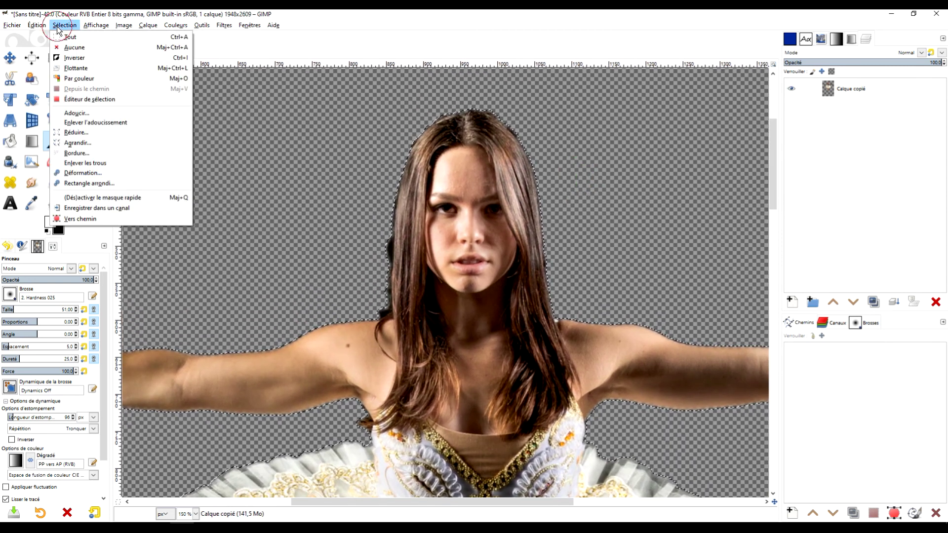
pyautogui.click(93, 215)
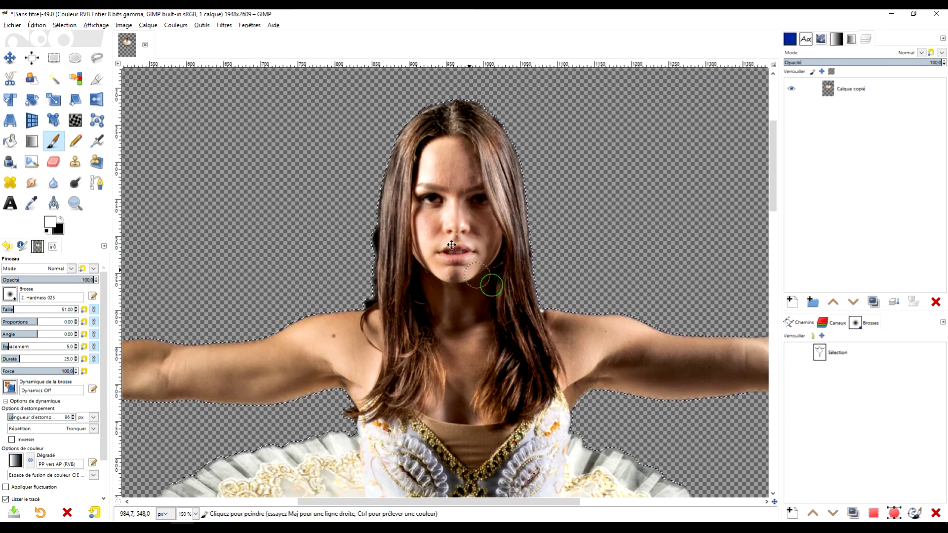
pyautogui.moveTo(491, 281); pyautogui.dragTo(445, 261)
pyautogui.hotkey('ctrl', 'shift', 'a')
pyautogui.click(54, 58)
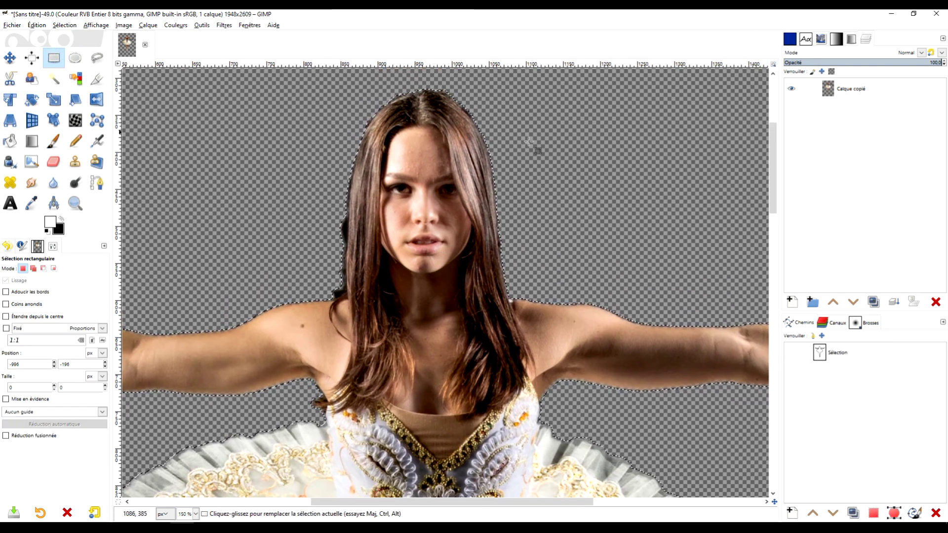
# Show the Sélection path, turn it back into a selection, then clear it.
pyautogui.scroll(-3, 589, 176)
pyautogui.scroll(6, 589, 176)
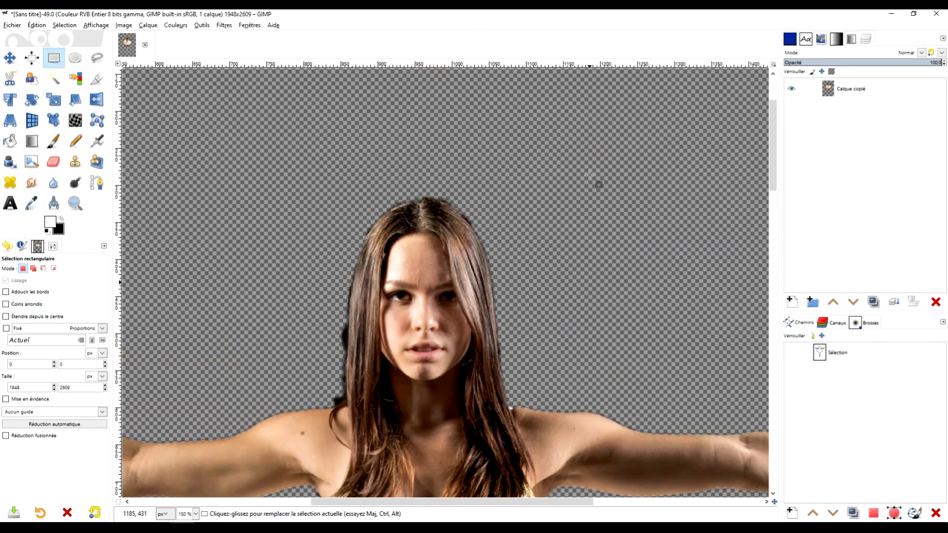
pyautogui.scroll(-3, 573, 236)
pyautogui.doubleClick(821, 356)
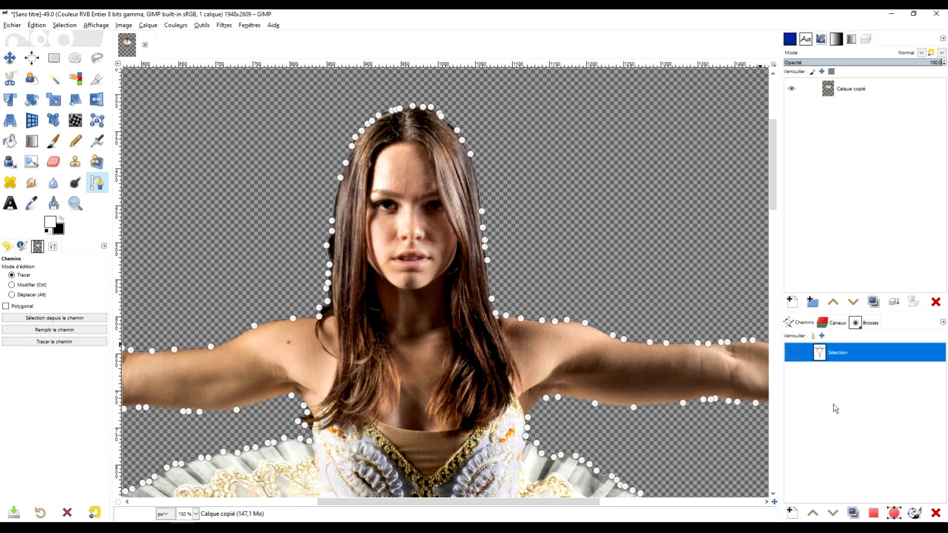
pyautogui.click(54, 58)
pyautogui.click(824, 356)
pyautogui.click(875, 513)
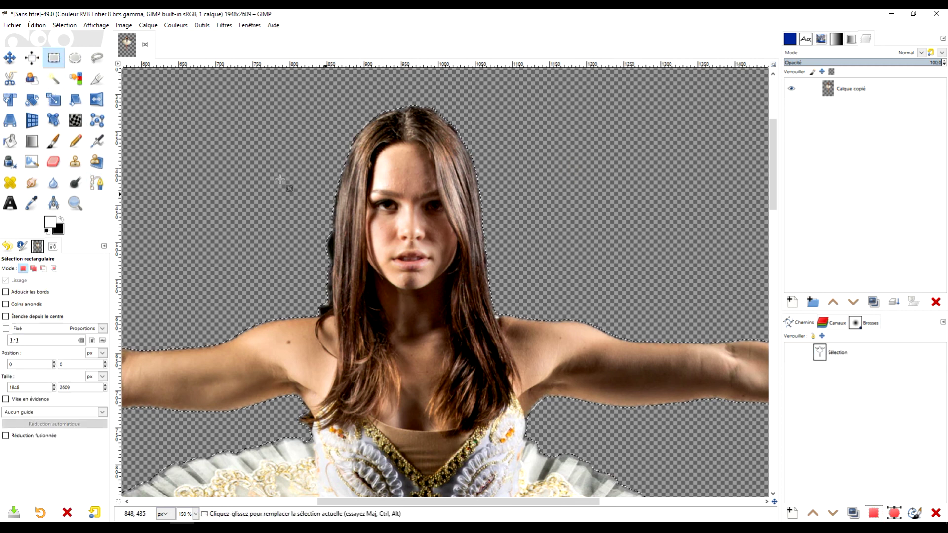
pyautogui.click(326, 280)
# Erase the dark fringe along the hair's left edge with three straight Eraser strokes.
pyautogui.scroll(1, 314, 247)
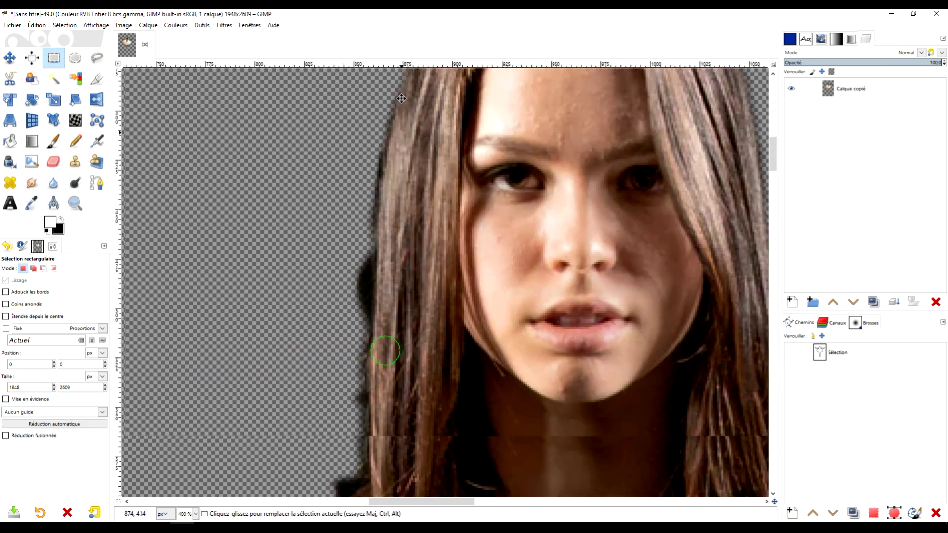
pyautogui.scroll(1, 366, 207)
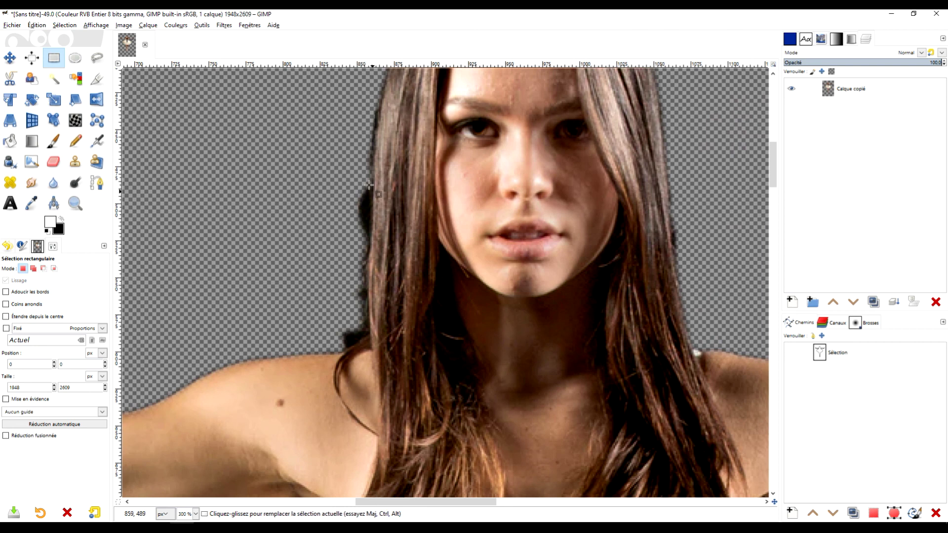
pyautogui.click(51, 162)
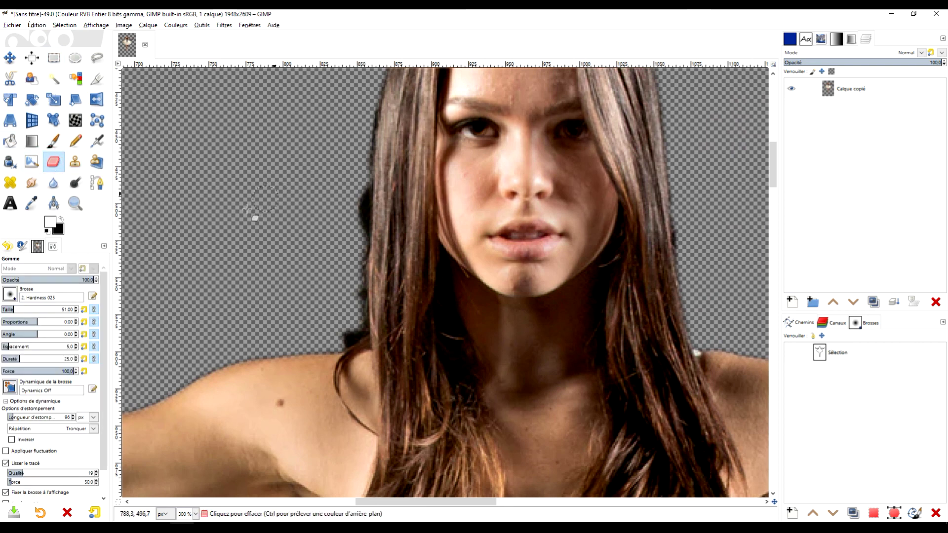
pyautogui.click(364, 141)
pyautogui.keyDown('shift'); pyautogui.click(357, 295); pyautogui.keyUp('shift')
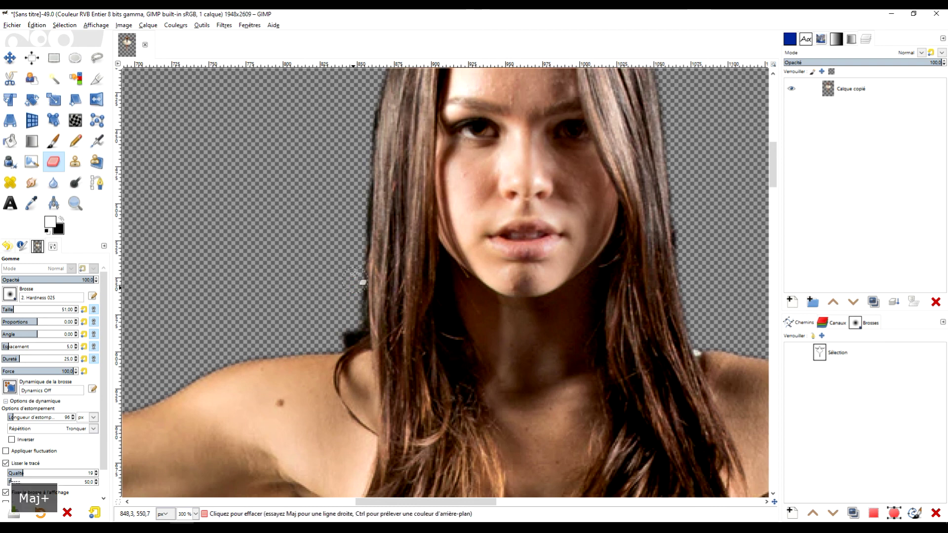
pyautogui.click(368, 111)
pyautogui.keyDown('shift'); pyautogui.click(352, 281); pyautogui.keyUp('shift')
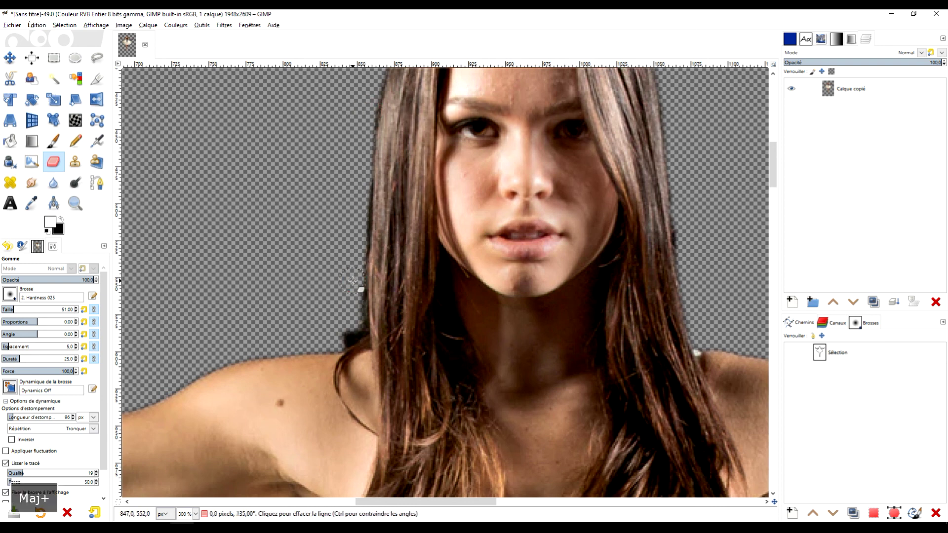
pyautogui.click(360, 205)
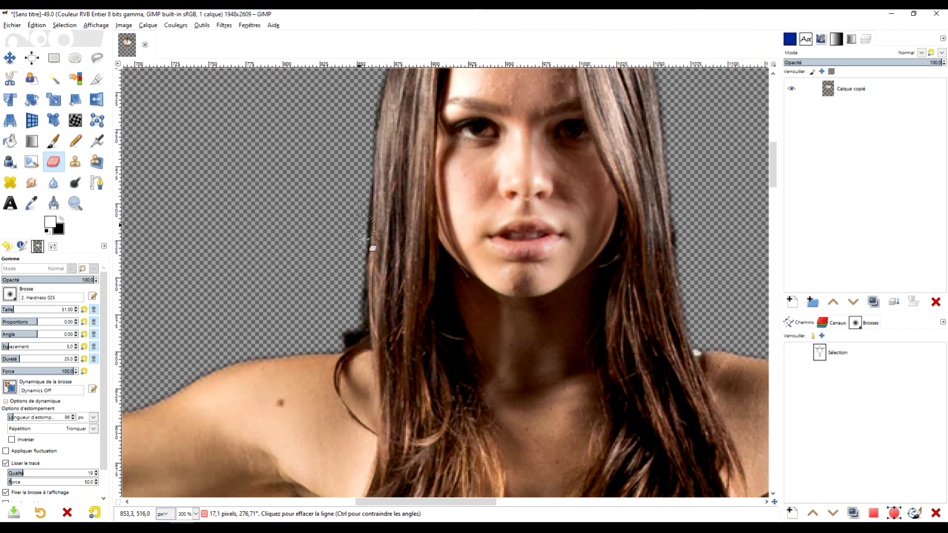
pyautogui.keyDown('shift'); pyautogui.click(361, 260); pyautogui.keyUp('shift')
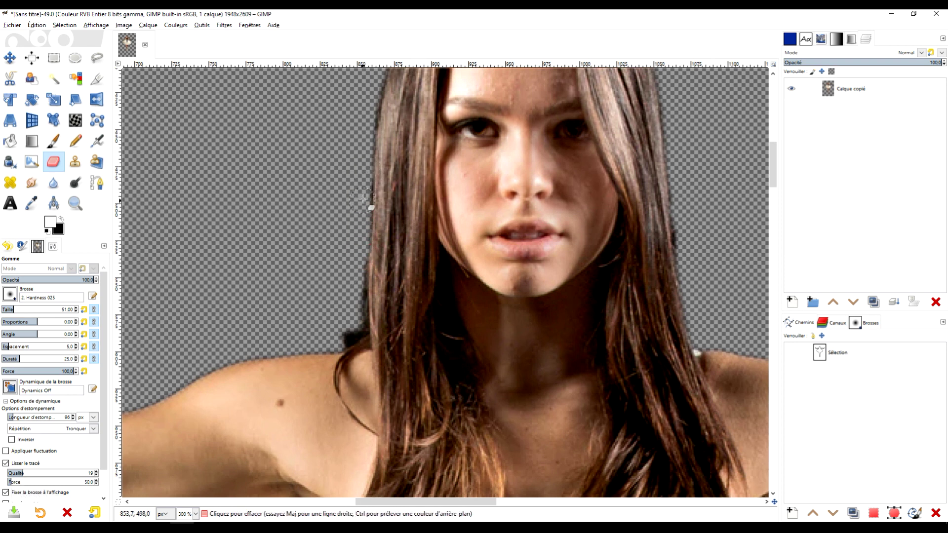
pyautogui.press('1')
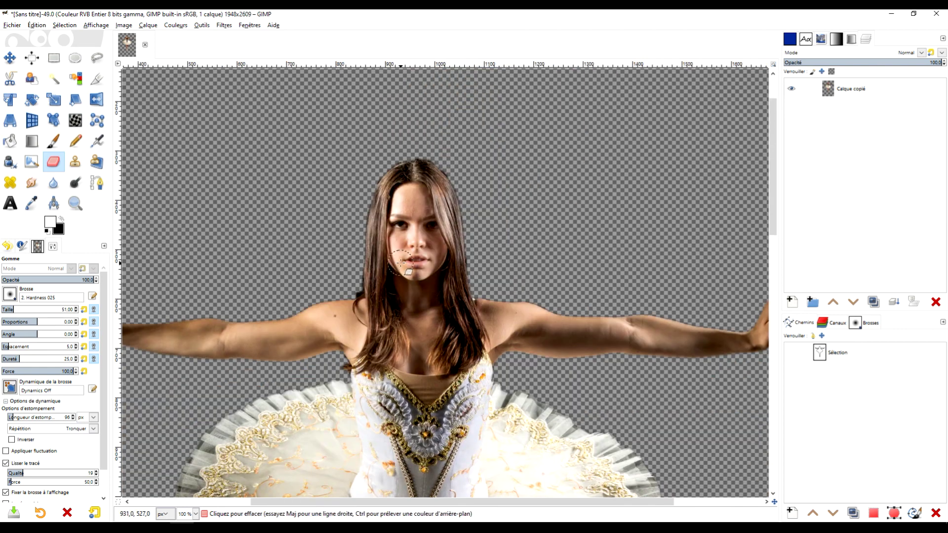